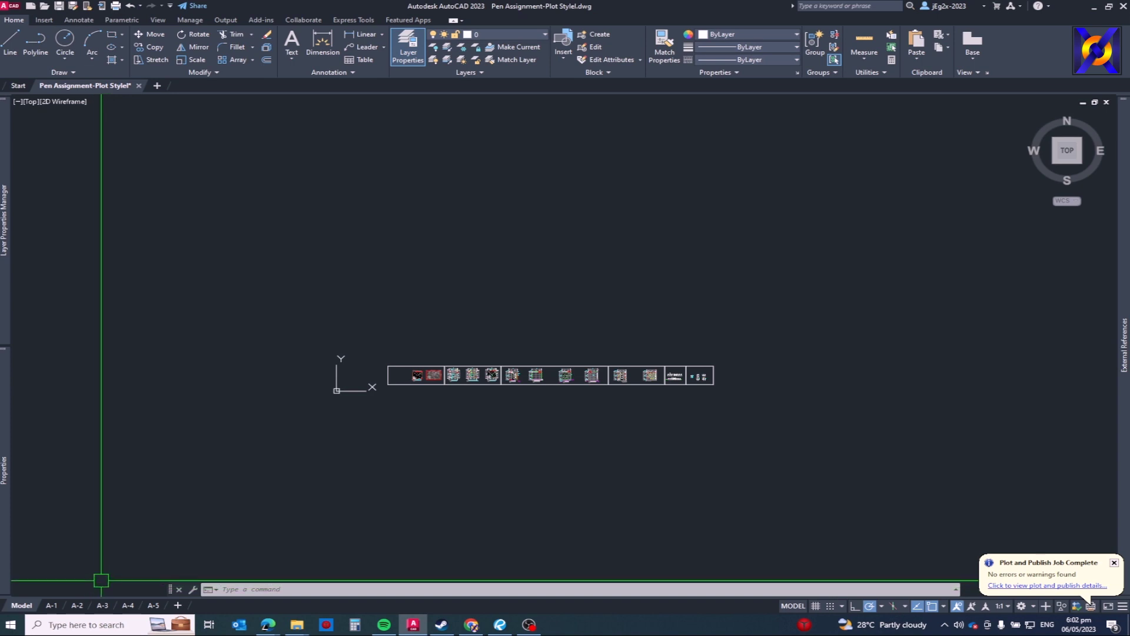
# Switch to the A-2 layout sheet, which shows the three floor plans and the title block
pyautogui.click(84, 607)
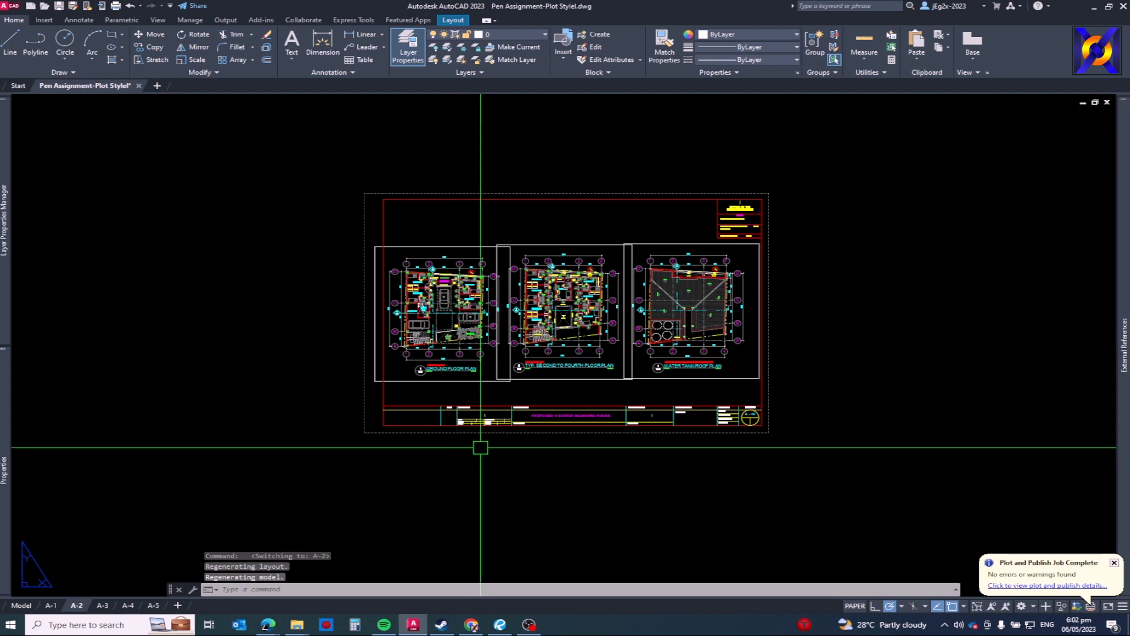
# Open the Page Setup Manager from the A-2 layout tab's context menu
pyautogui.scroll(-2, 480, 447)
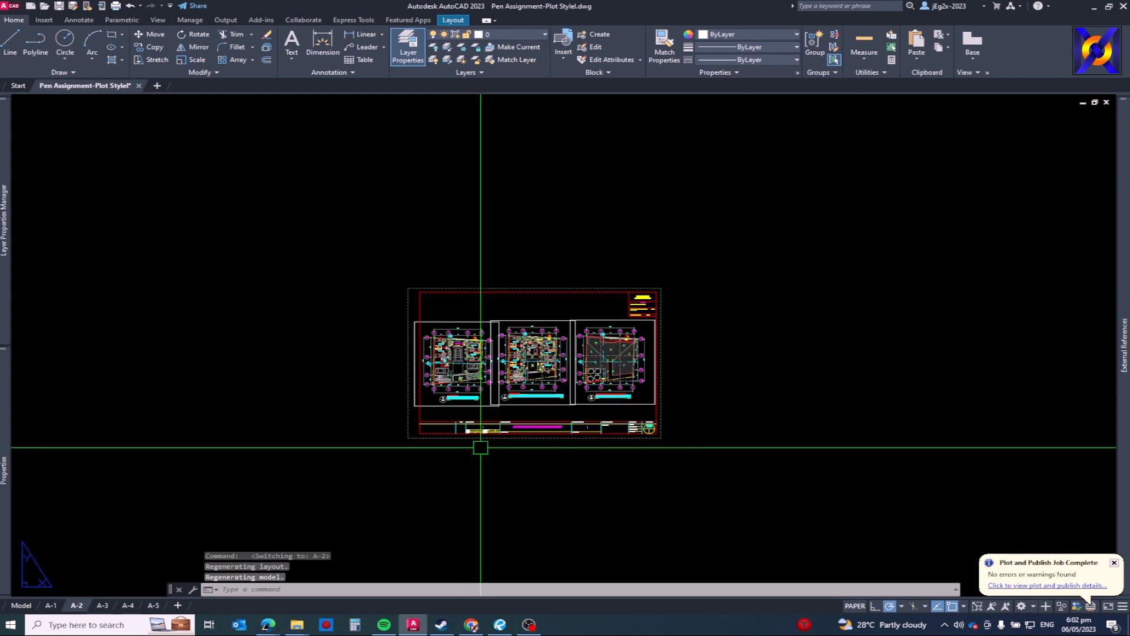
pyautogui.rightClick(79, 605)
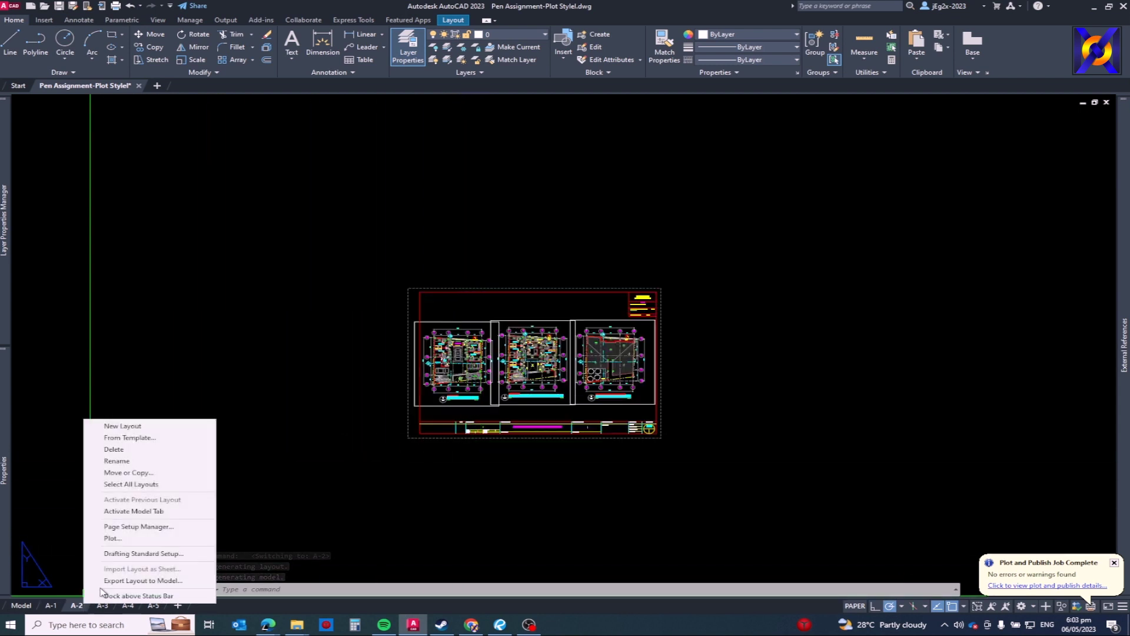
pyautogui.click(132, 526)
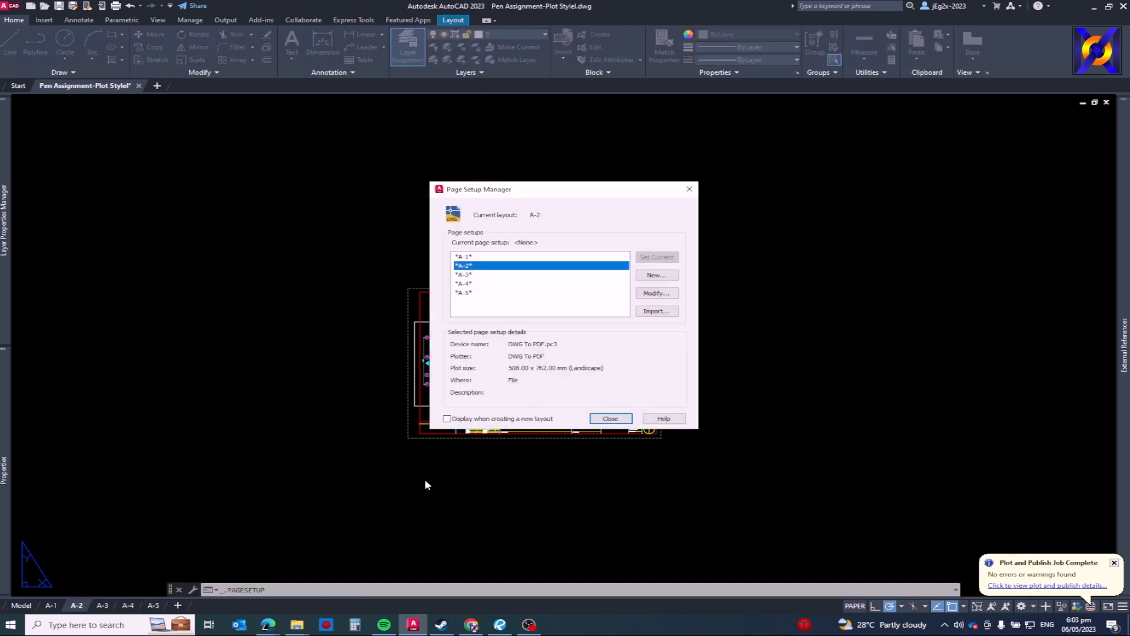
# Modify A-2's page setup and start a new plot style table from the pen assignments list
pyautogui.click(673, 297)
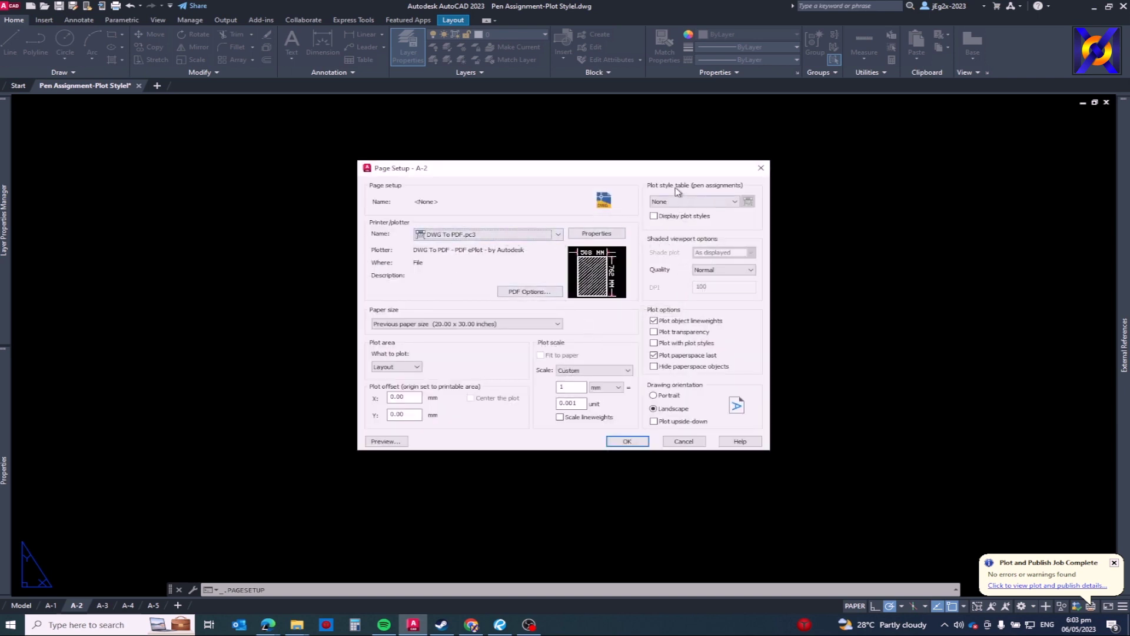
pyautogui.moveTo(644, 171); pyautogui.dragTo(631, 168)
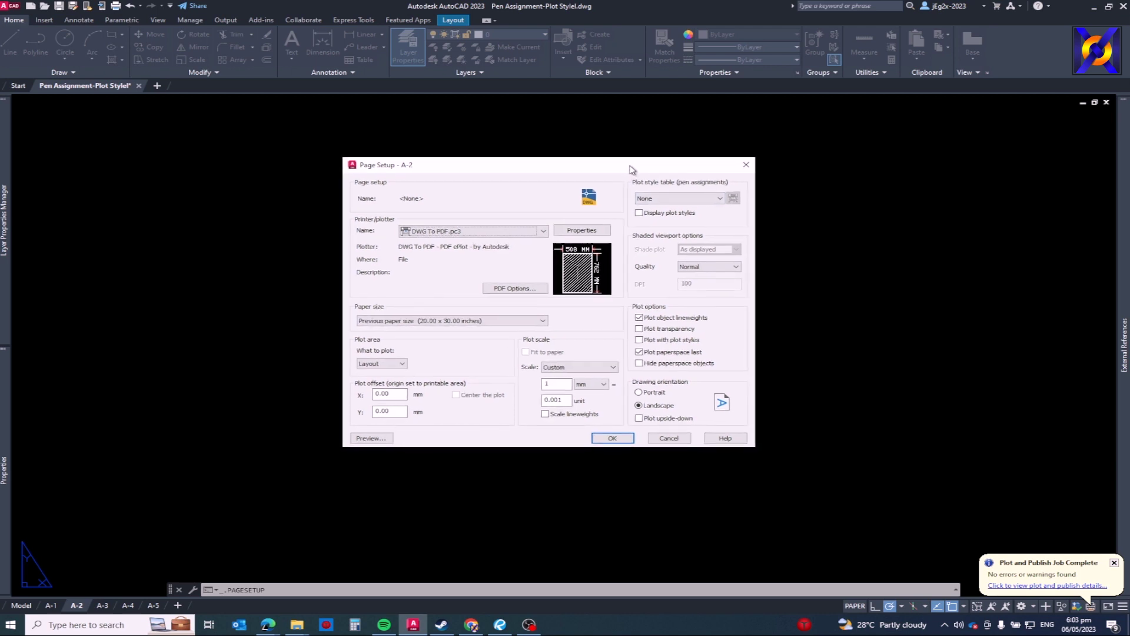
pyautogui.click(680, 198)
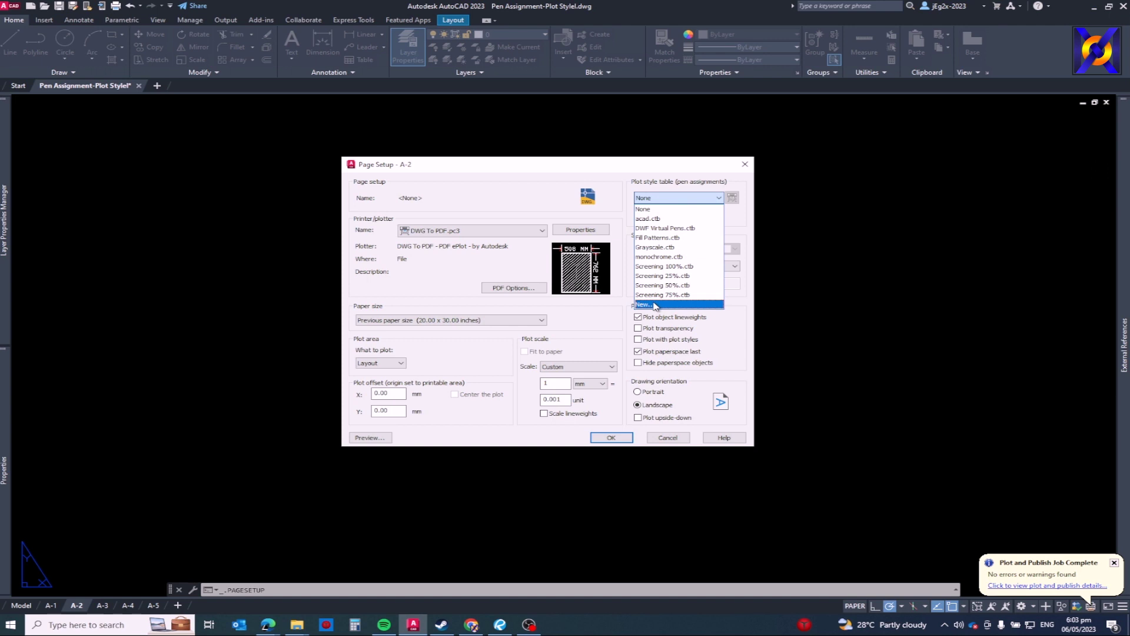
pyautogui.click(655, 305)
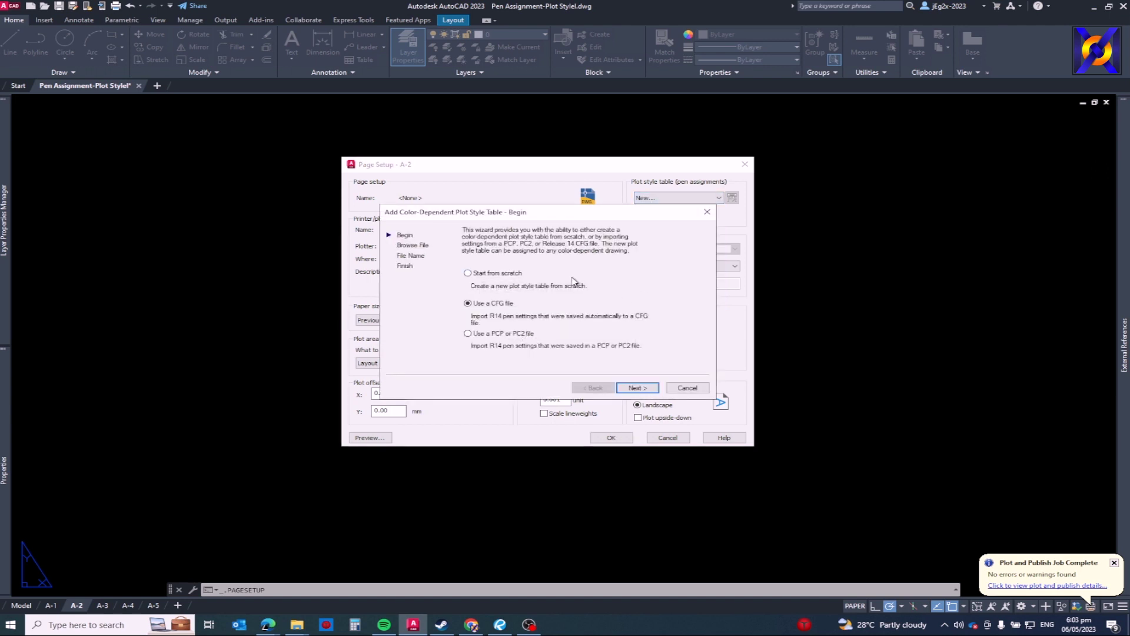
# Create a color-dependent plot style table from scratch named Xtytion.ctb
pyautogui.click(486, 275)
pyautogui.click(624, 389)
pyautogui.click(574, 268)
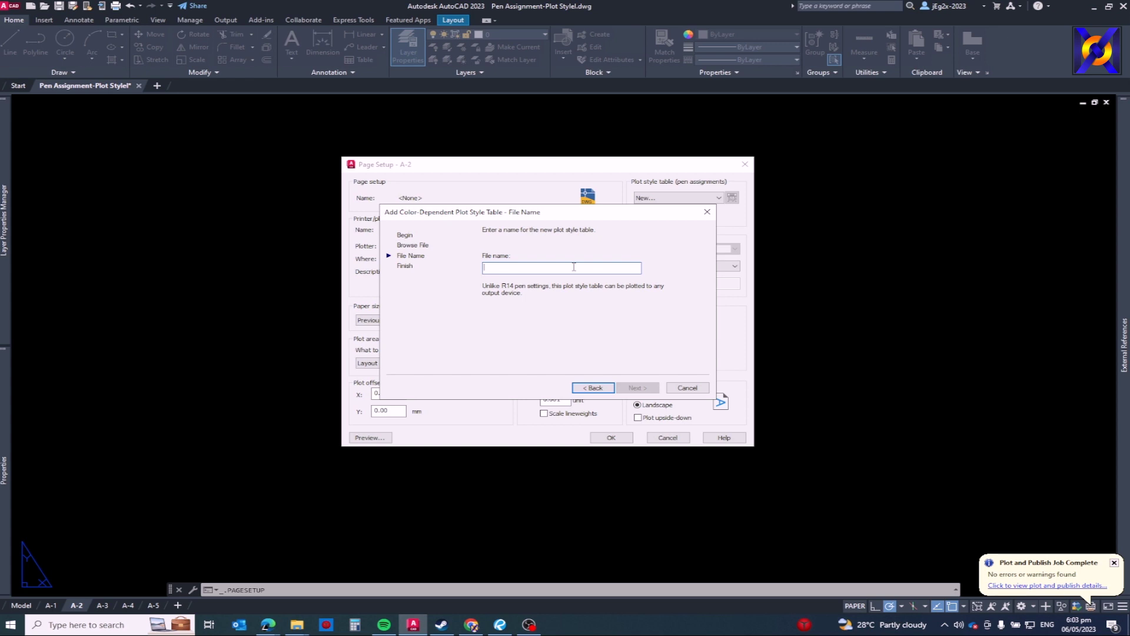
pyautogui.write('Xytion')
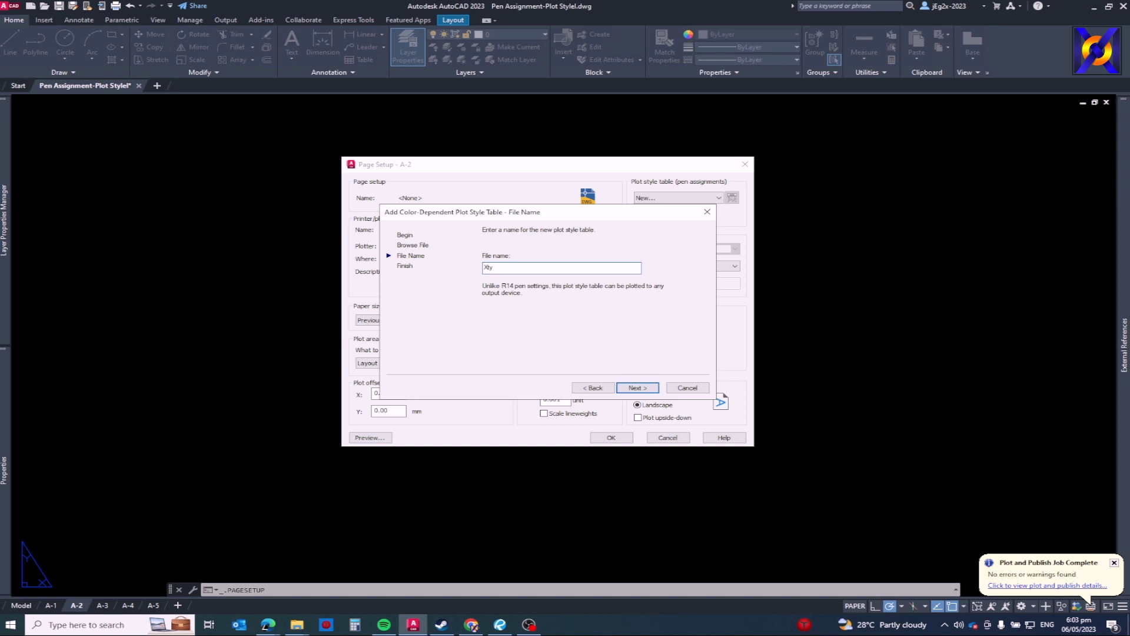
pyautogui.click(636, 387)
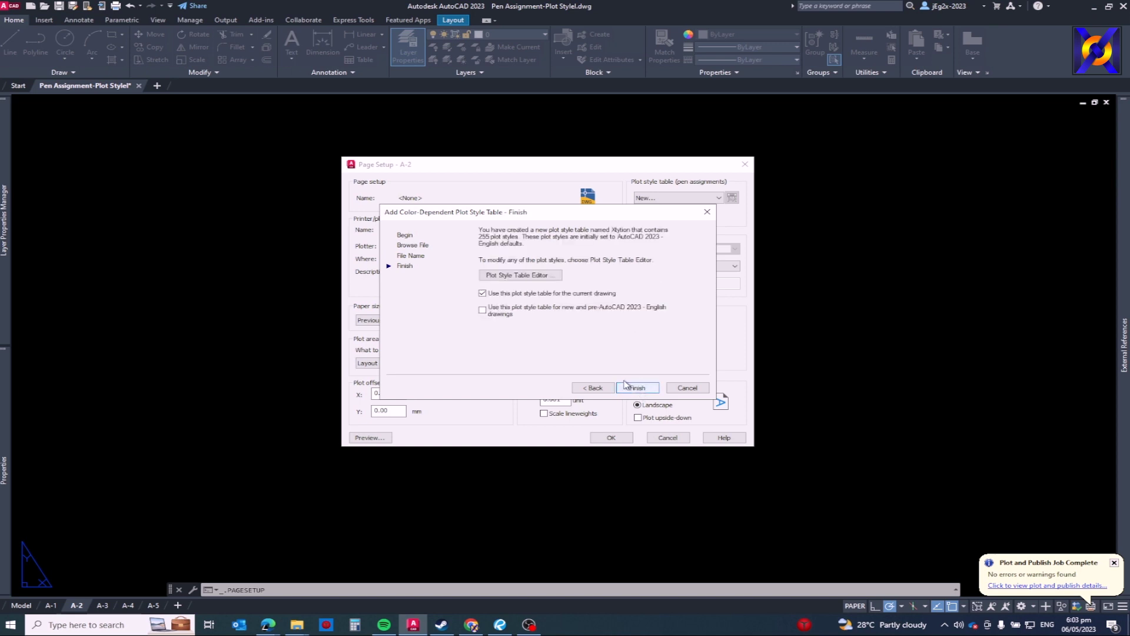
pyautogui.click(538, 277)
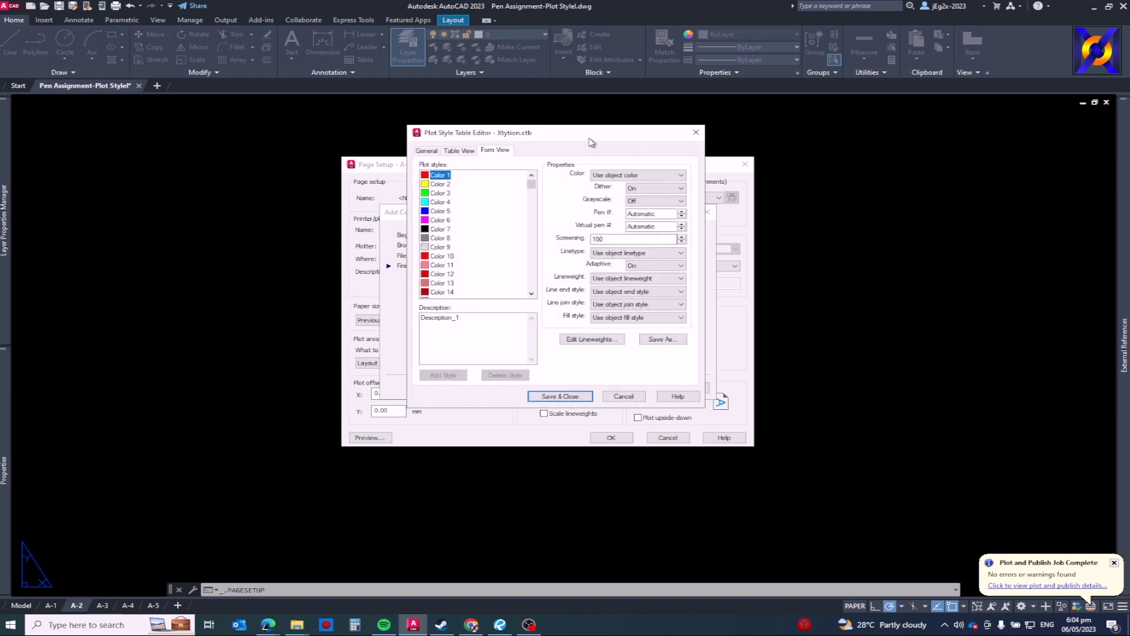
# Select plot styles Color 1 through Color 255 and set their output color to Black
pyautogui.moveTo(594, 136); pyautogui.dragTo(632, 175)
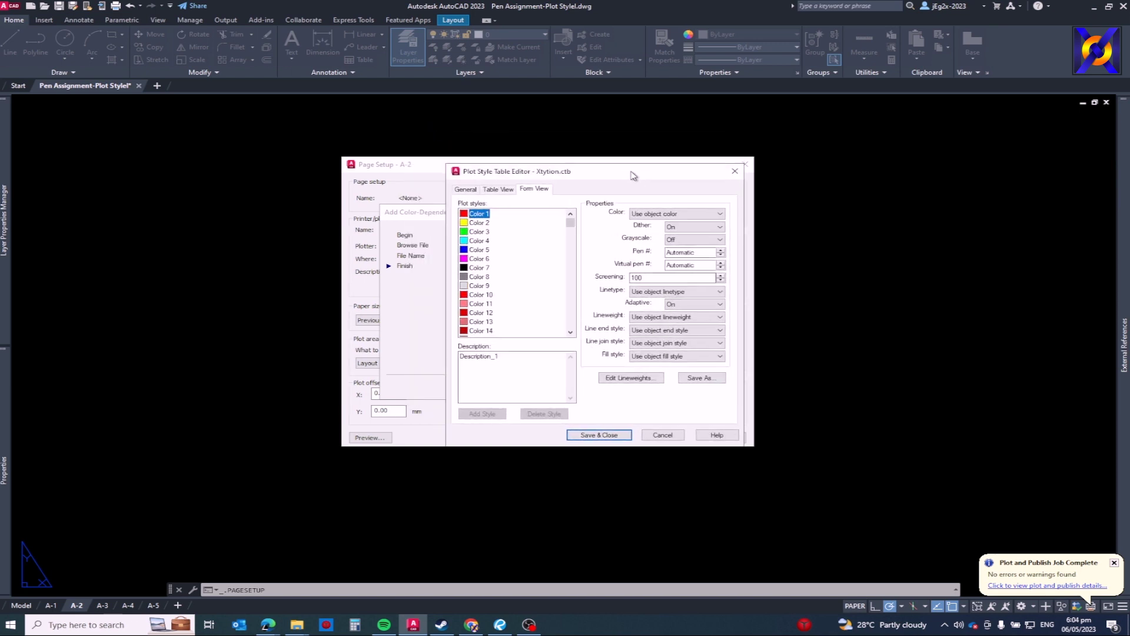
pyautogui.moveTo(566, 222)
pyautogui.mouseDown()
pyautogui.moveTo(572, 337)
pyautogui.moveTo(569, 224)
pyautogui.mouseUp()
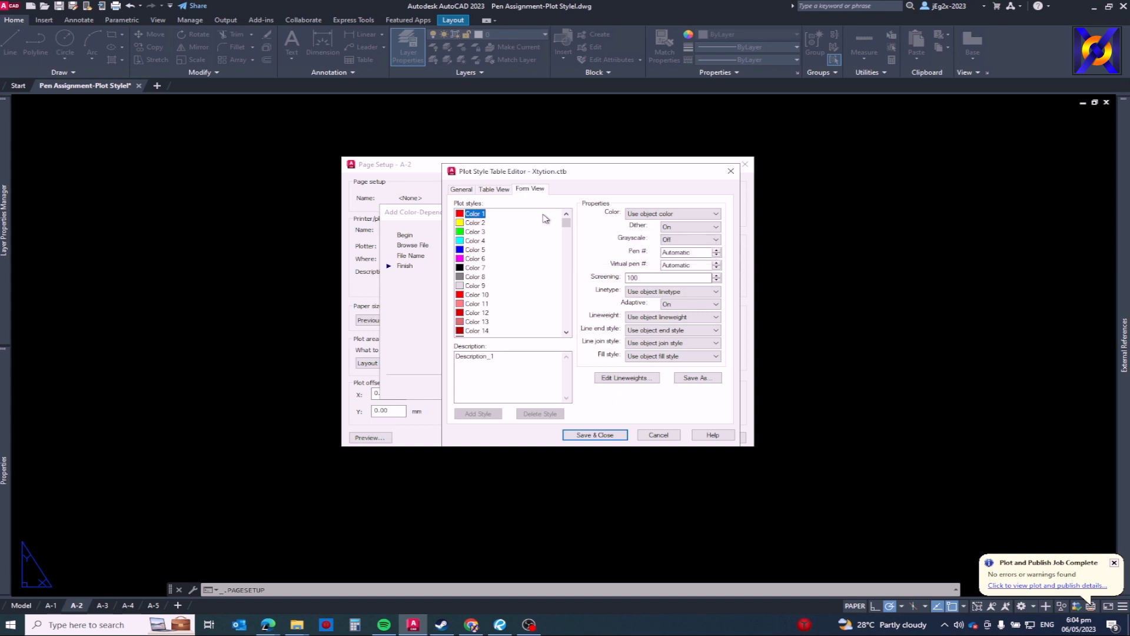
pyautogui.moveTo(567, 226); pyautogui.dragTo(566, 326)
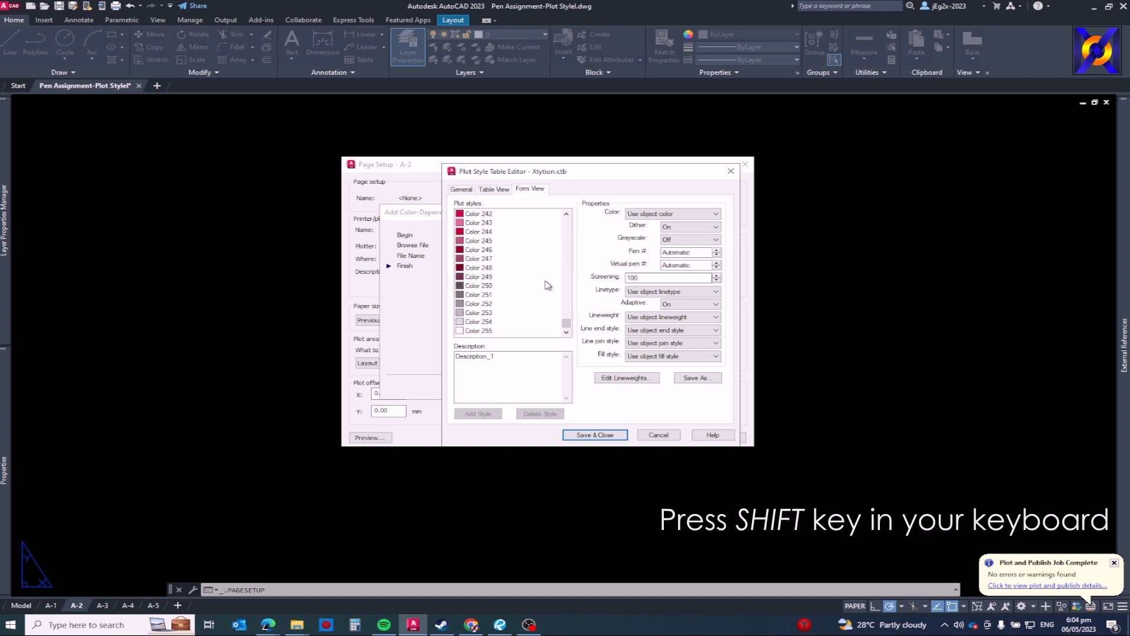
pyautogui.keyDown('shift'); pyautogui.click(488, 331); pyautogui.keyUp('shift')
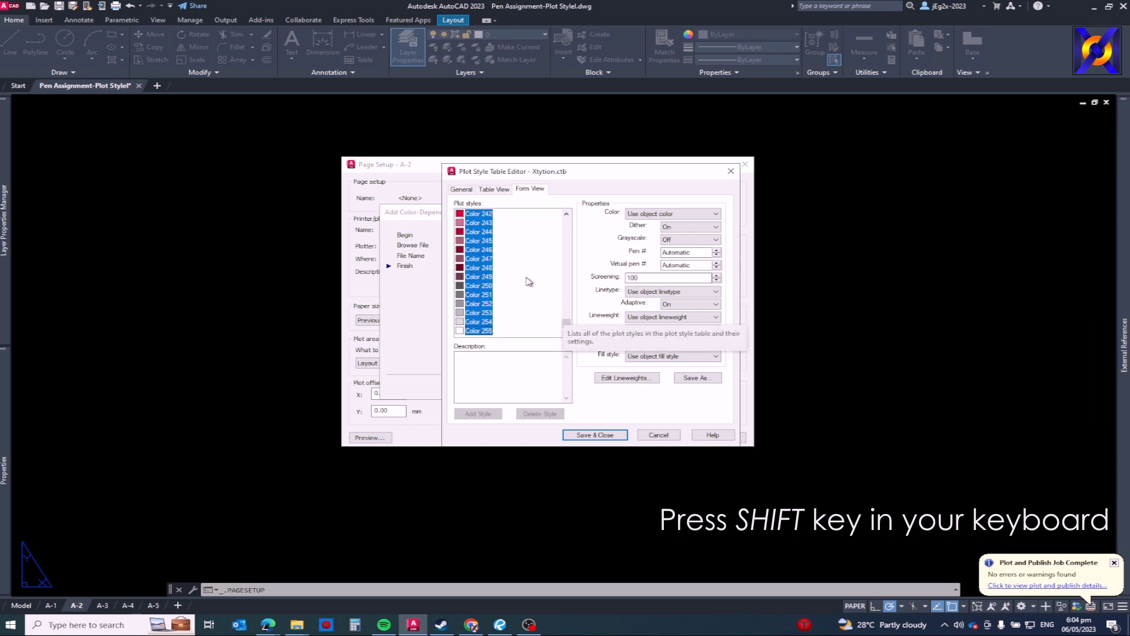
pyautogui.moveTo(567, 322); pyautogui.dragTo(567, 222)
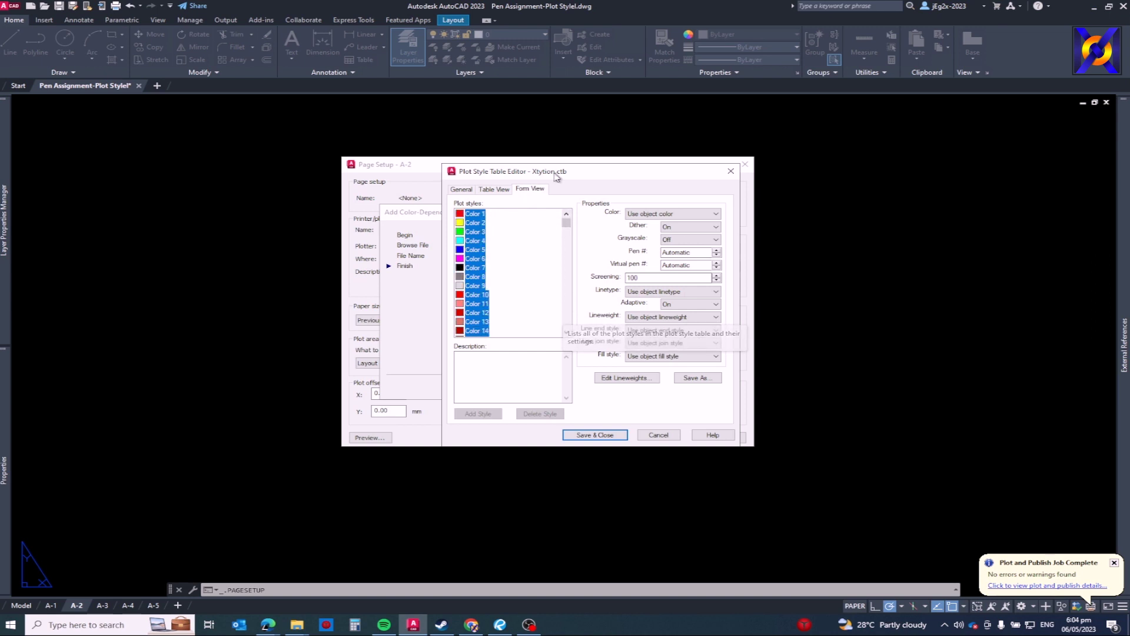
pyautogui.click(647, 213)
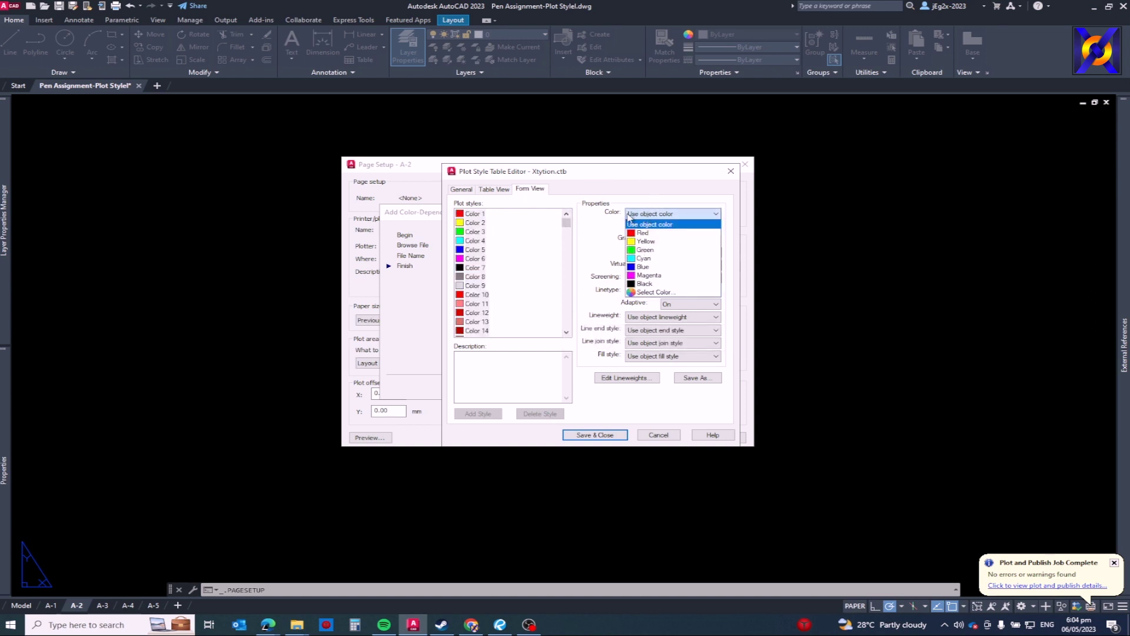
pyautogui.click(644, 284)
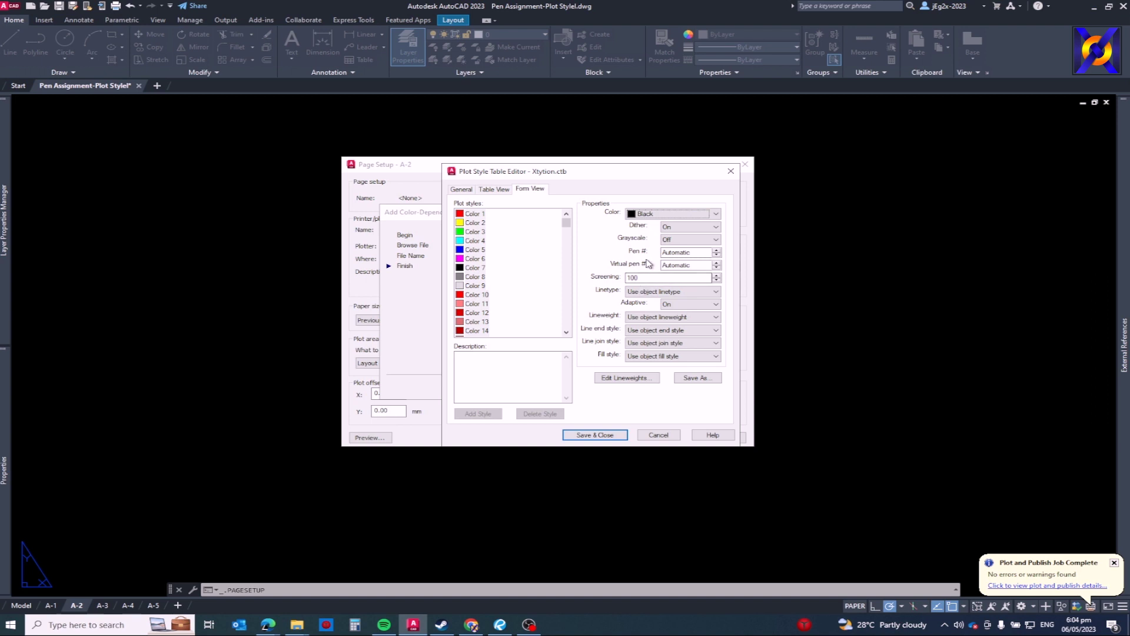
pyautogui.click(470, 217)
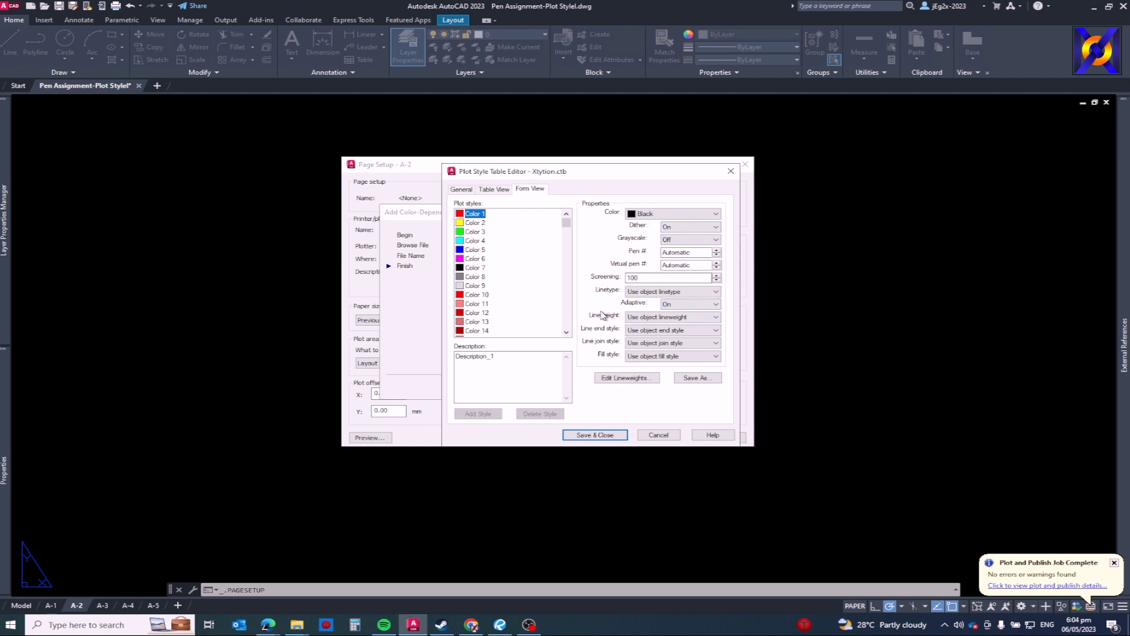
# Set the Color 1 plot style's lineweight to 0.1000 mm
pyautogui.click(637, 319)
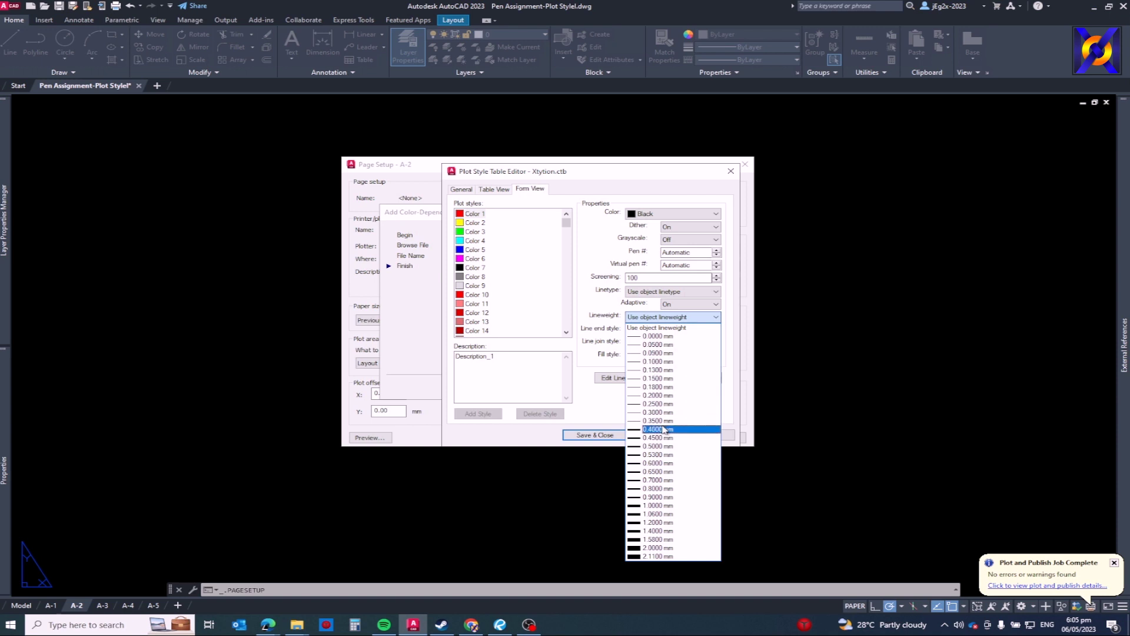
pyautogui.click(665, 362)
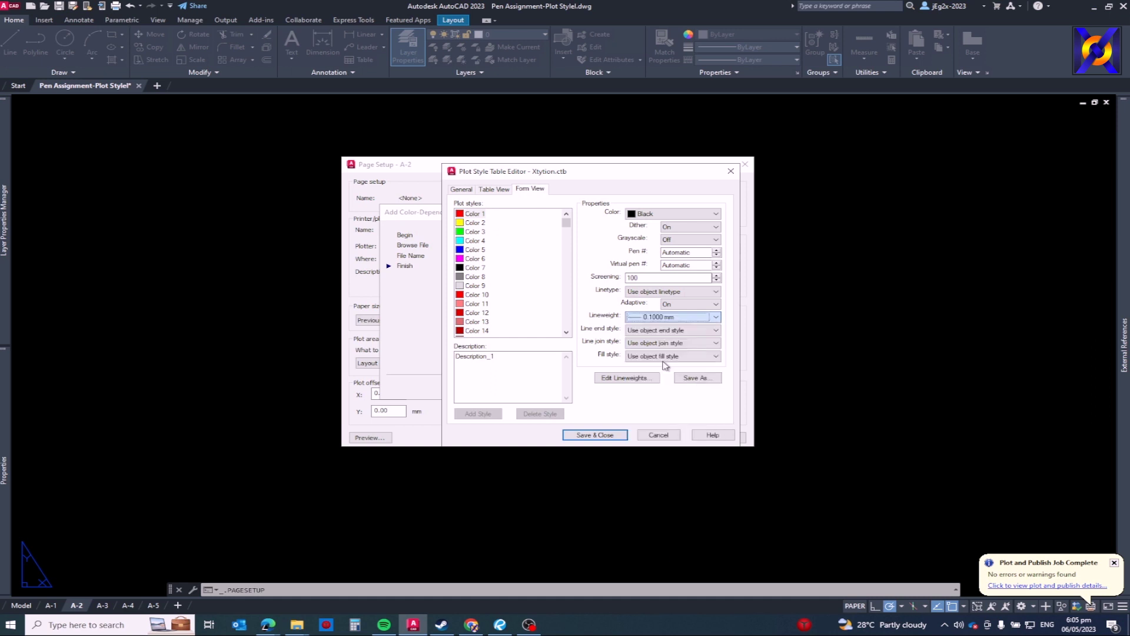
pyautogui.click(476, 213)
pyautogui.click(642, 319)
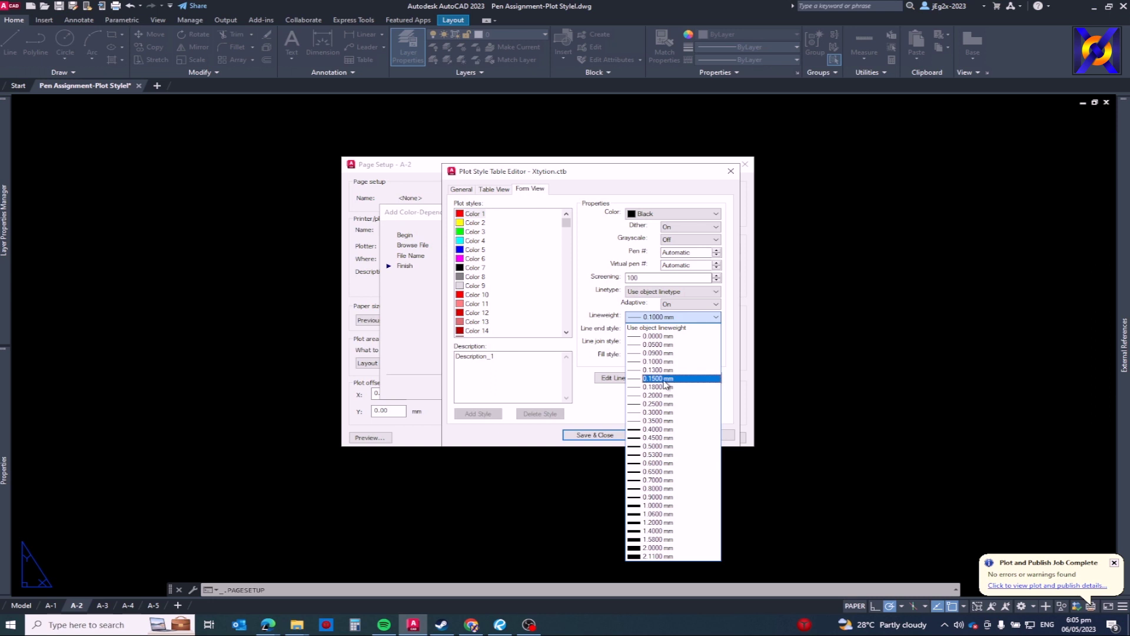
pyautogui.click(596, 297)
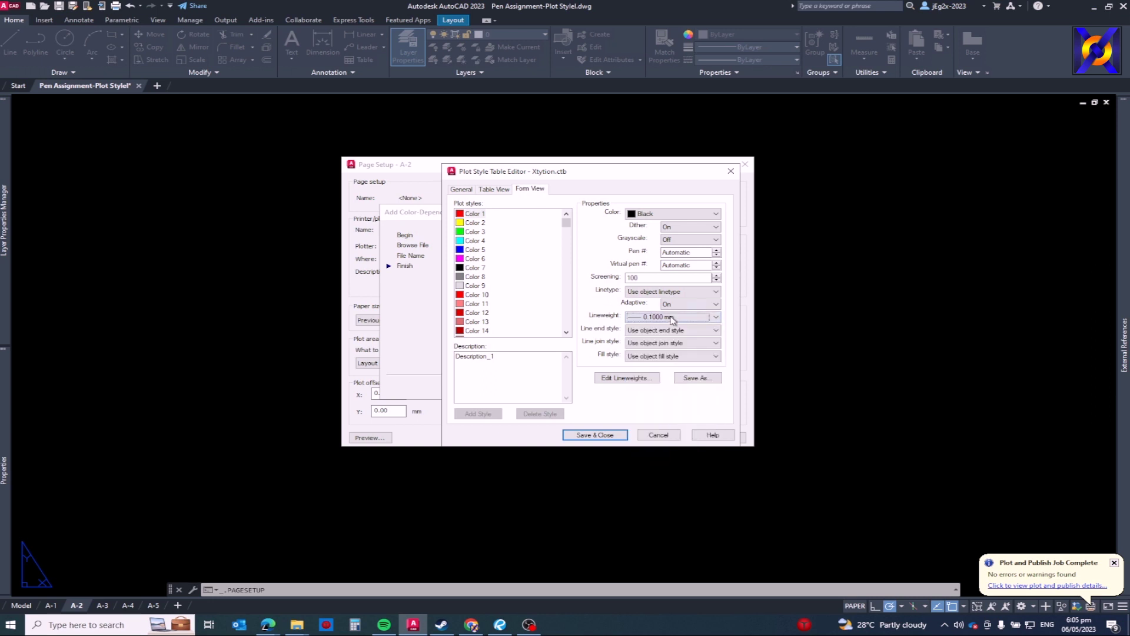
pyautogui.click(652, 319)
# Set Color 2 to 0.2000 mm and Color 3 to 0.3000 mm, then adjust Color 4's lineweight
pyautogui.click(474, 223)
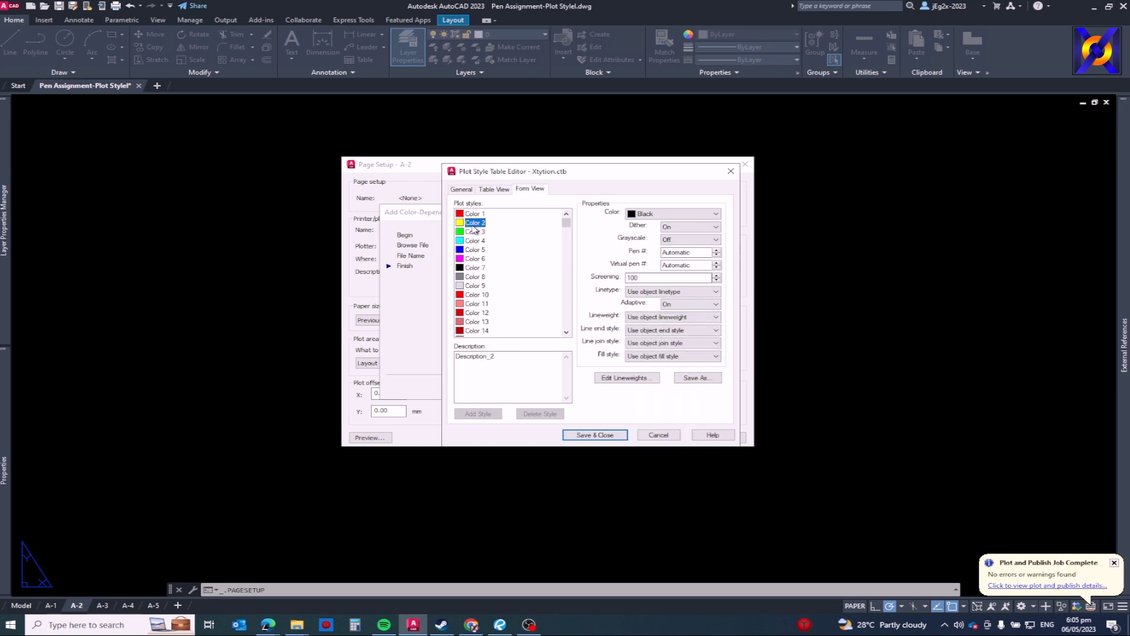
pyautogui.click(654, 317)
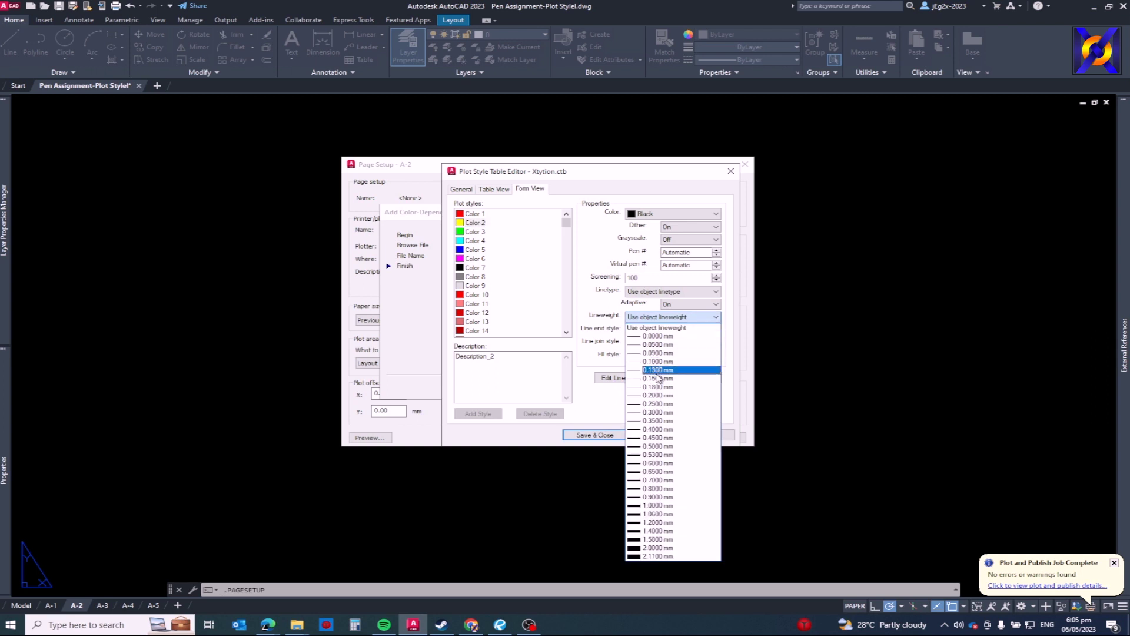
pyautogui.click(660, 395)
pyautogui.click(474, 232)
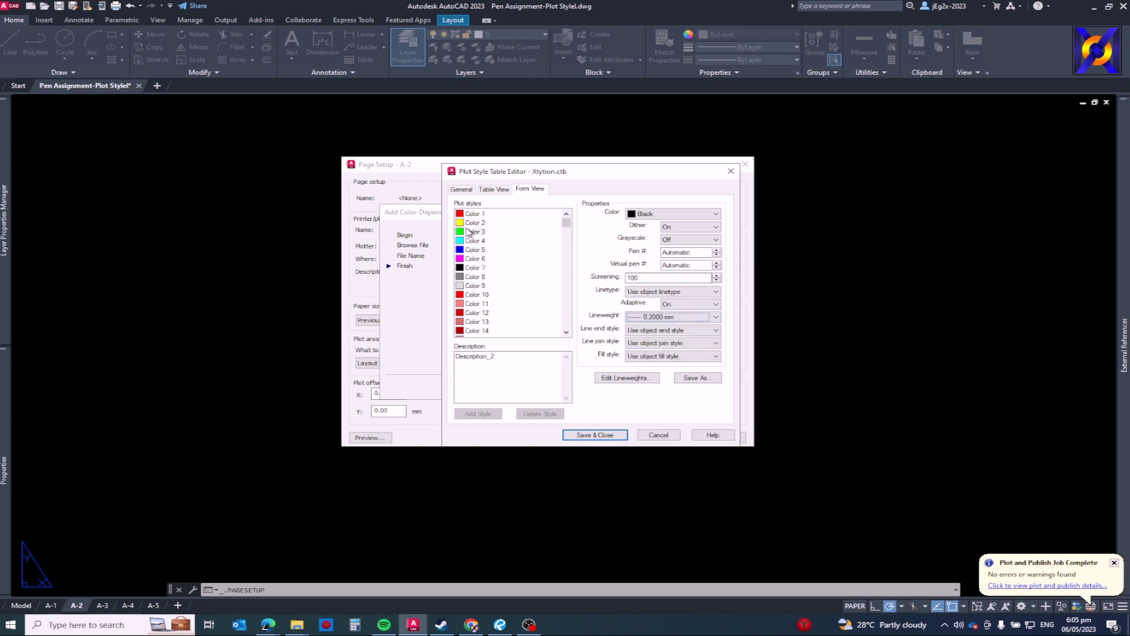
pyautogui.click(651, 318)
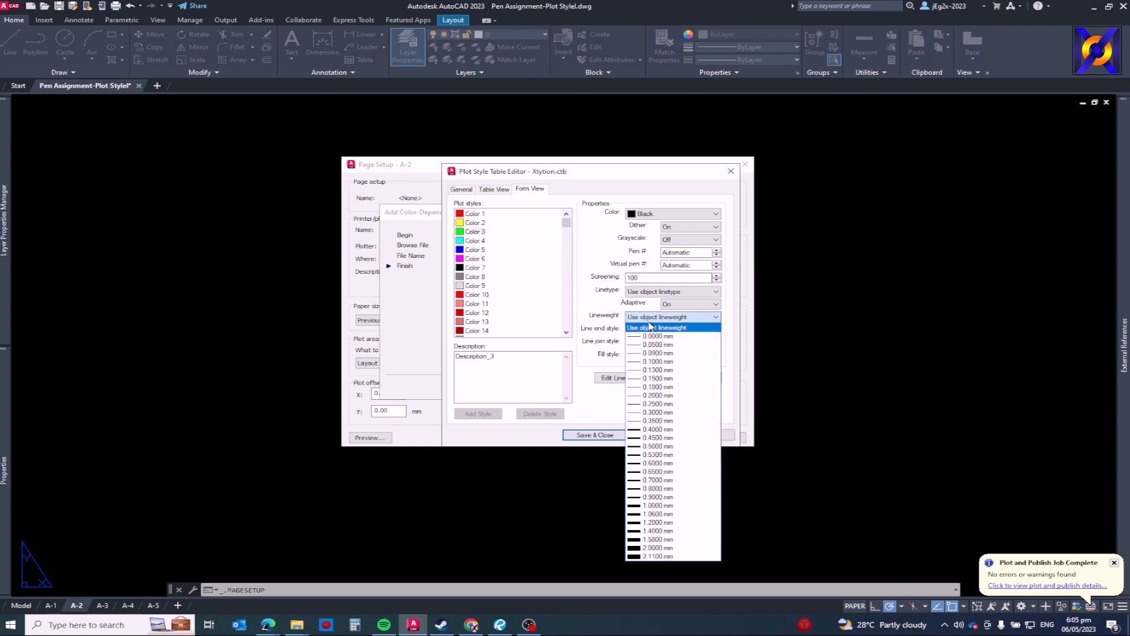
pyautogui.click(659, 412)
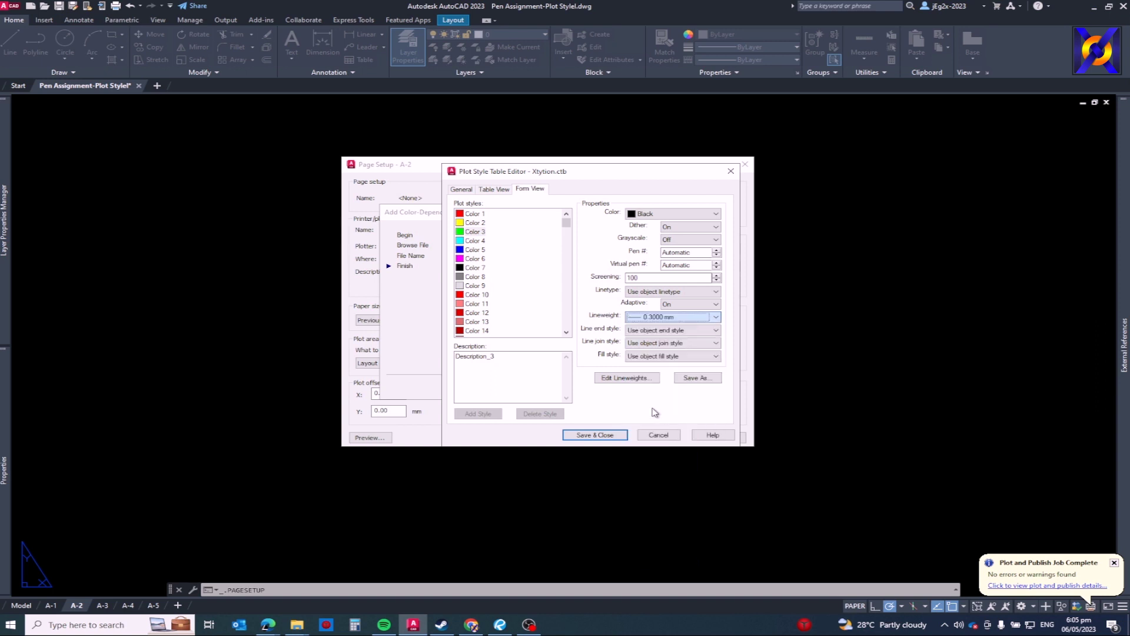
pyautogui.click(475, 240)
pyautogui.click(648, 318)
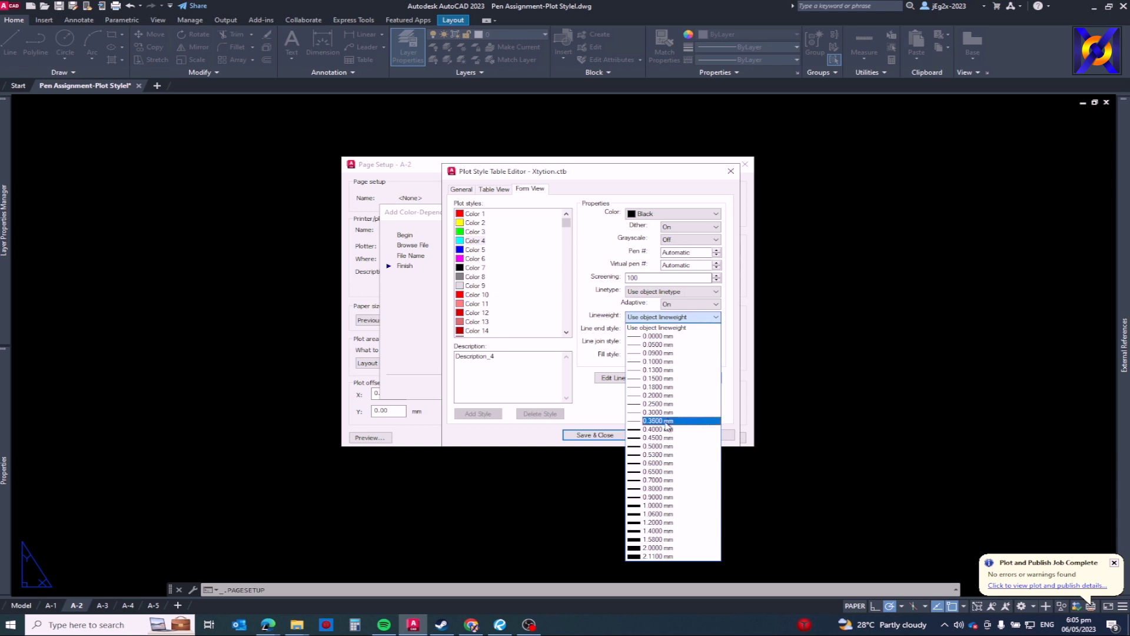
pyautogui.click(659, 446)
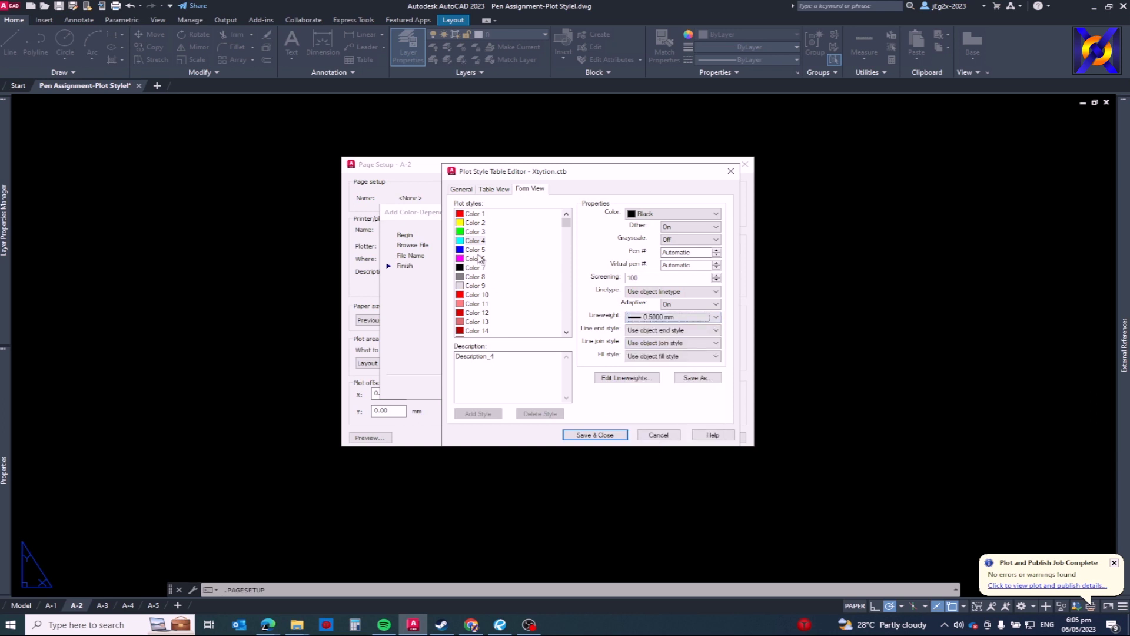
pyautogui.click(658, 318)
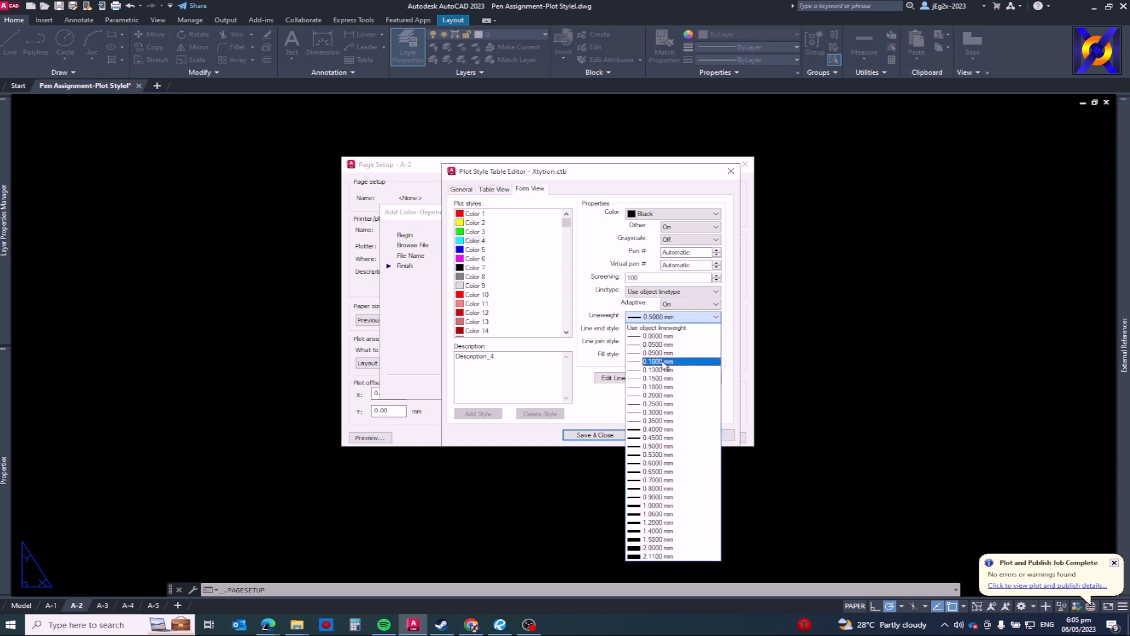
pyautogui.click(659, 429)
# Set lineweights for Color 5 (0.5000 mm), Color 6 (0.6000), Color 7 (0.0900) and Color 8 (0.0500)
pyautogui.click(475, 249)
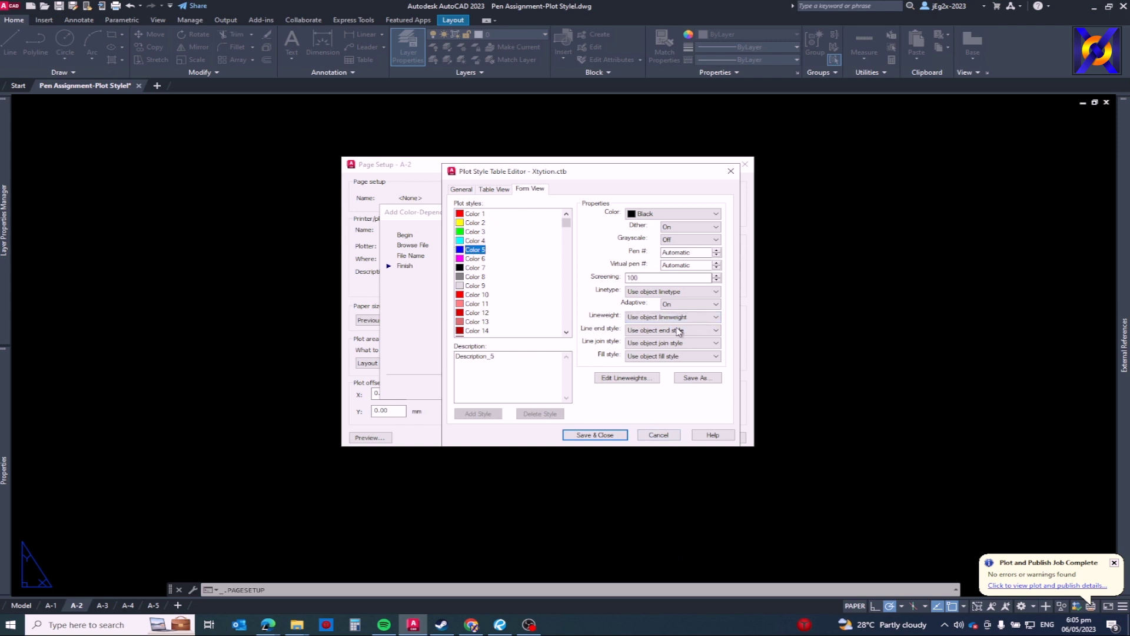
pyautogui.click(677, 318)
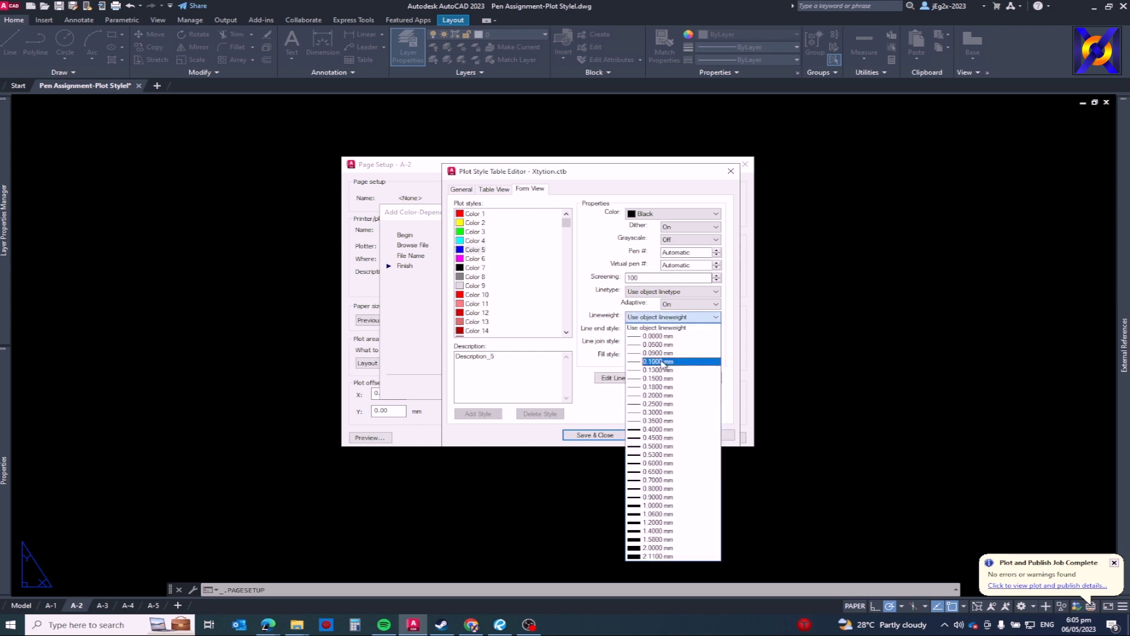
pyautogui.click(658, 446)
pyautogui.click(482, 259)
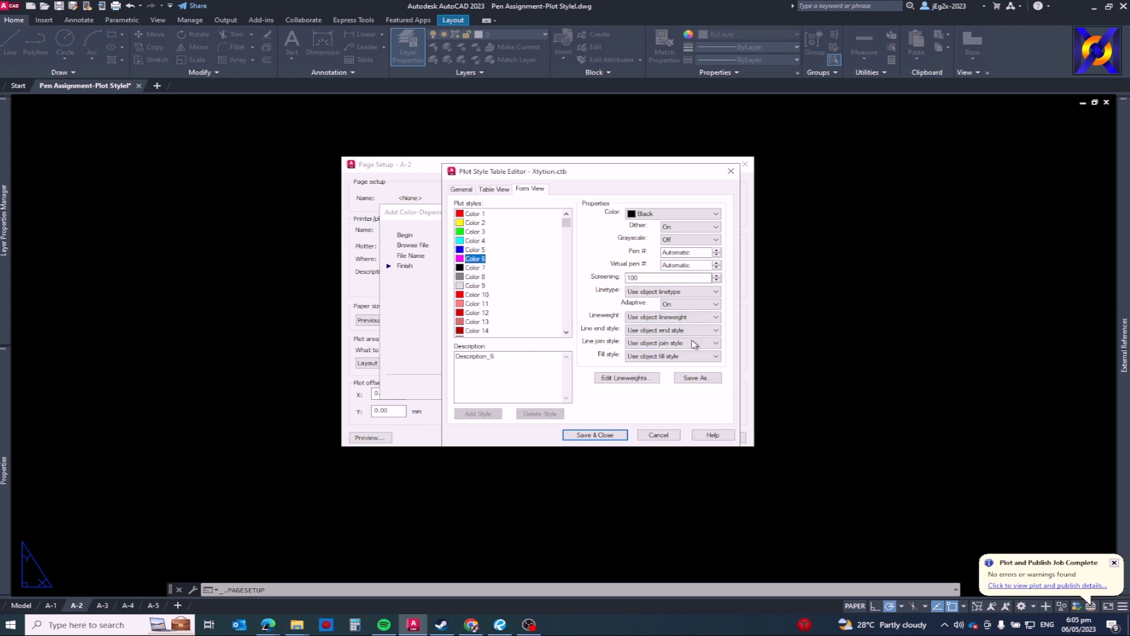
pyautogui.click(662, 318)
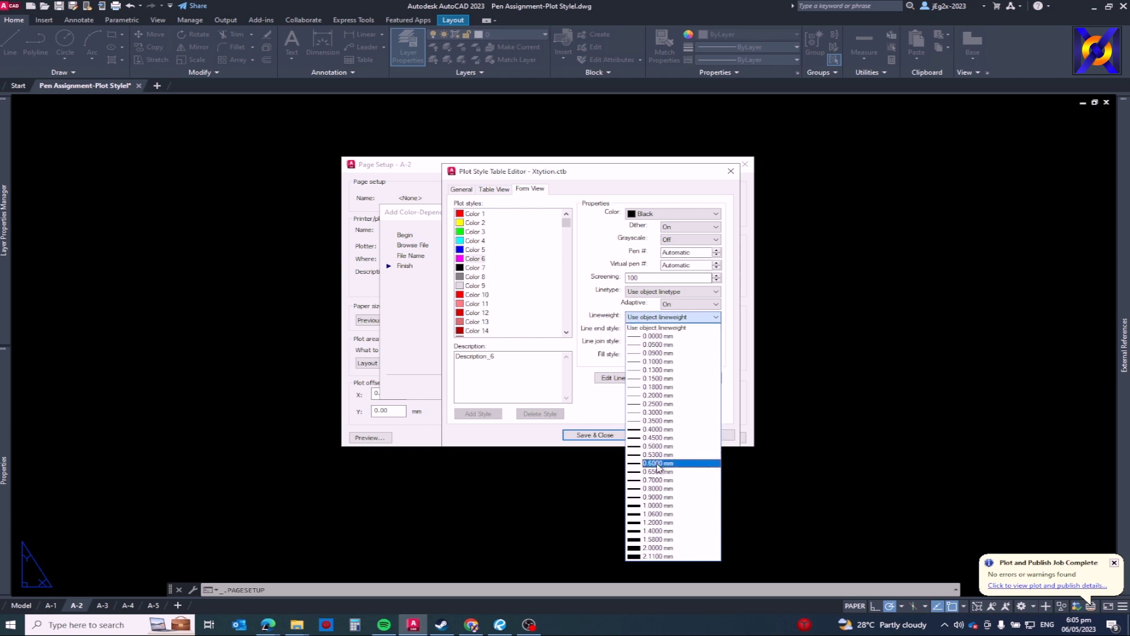
pyautogui.click(657, 463)
pyautogui.click(476, 269)
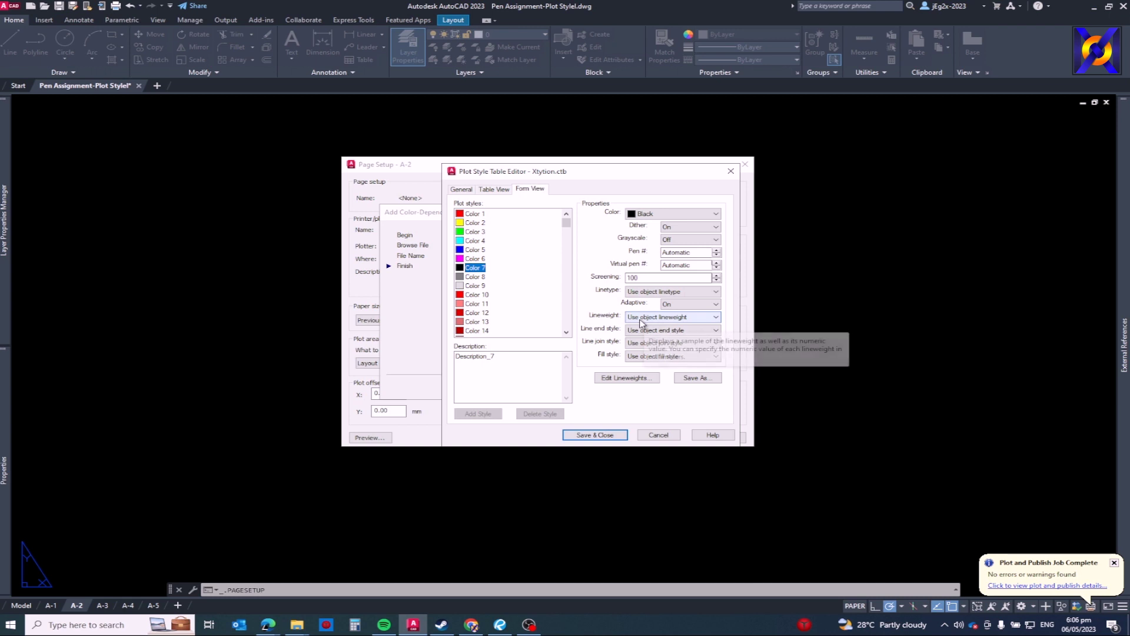
pyautogui.click(640, 322)
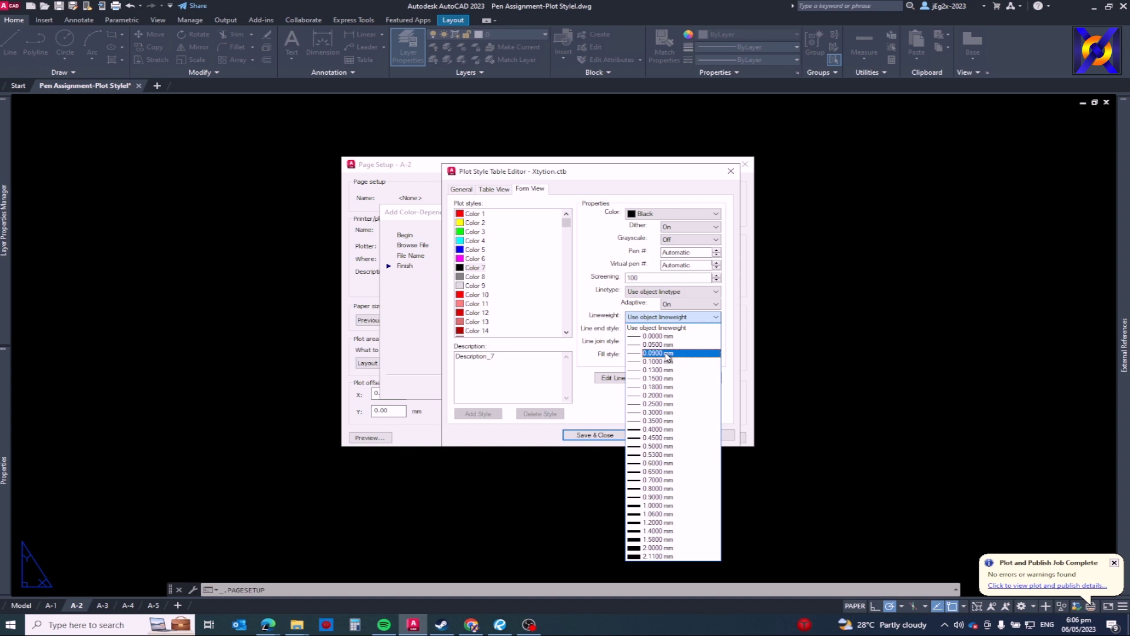
pyautogui.click(666, 353)
pyautogui.click(478, 278)
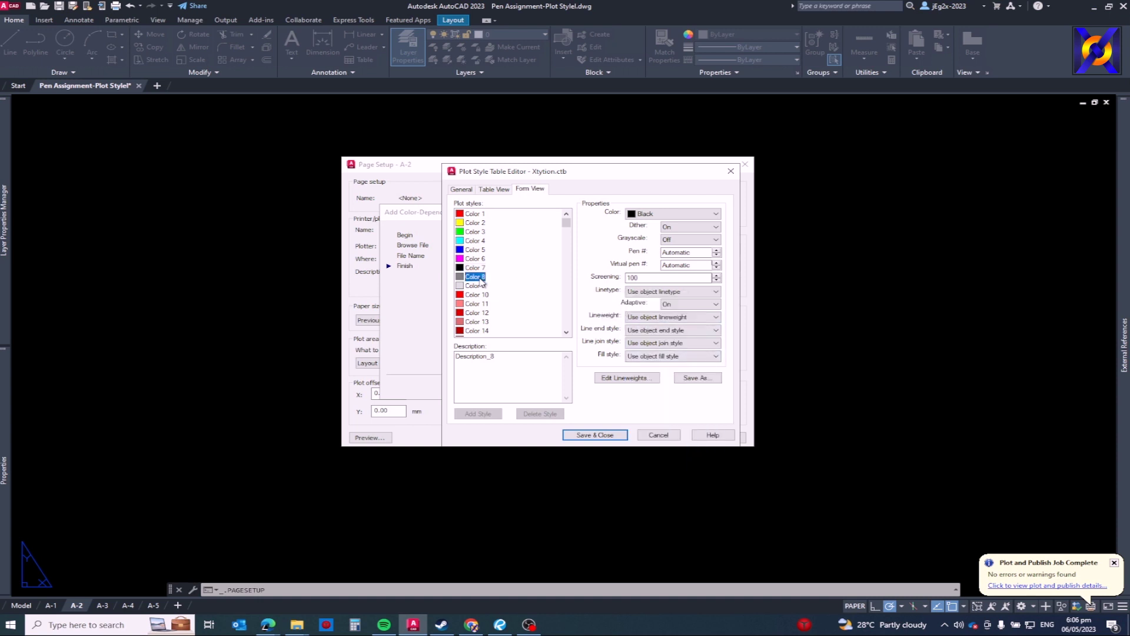
pyautogui.click(659, 316)
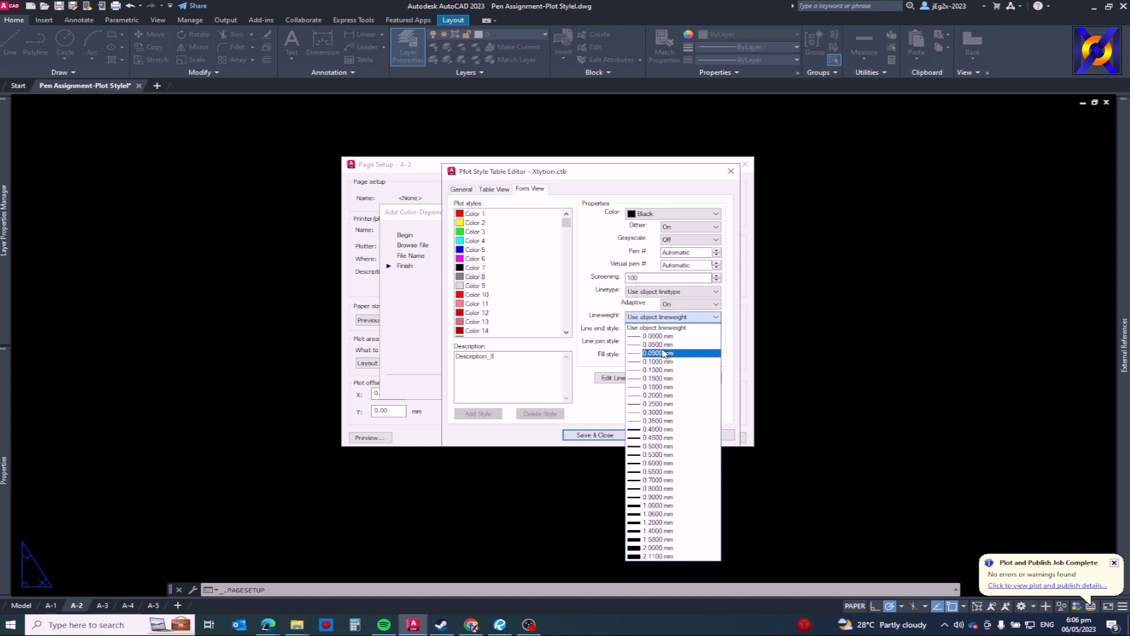
pyautogui.click(659, 347)
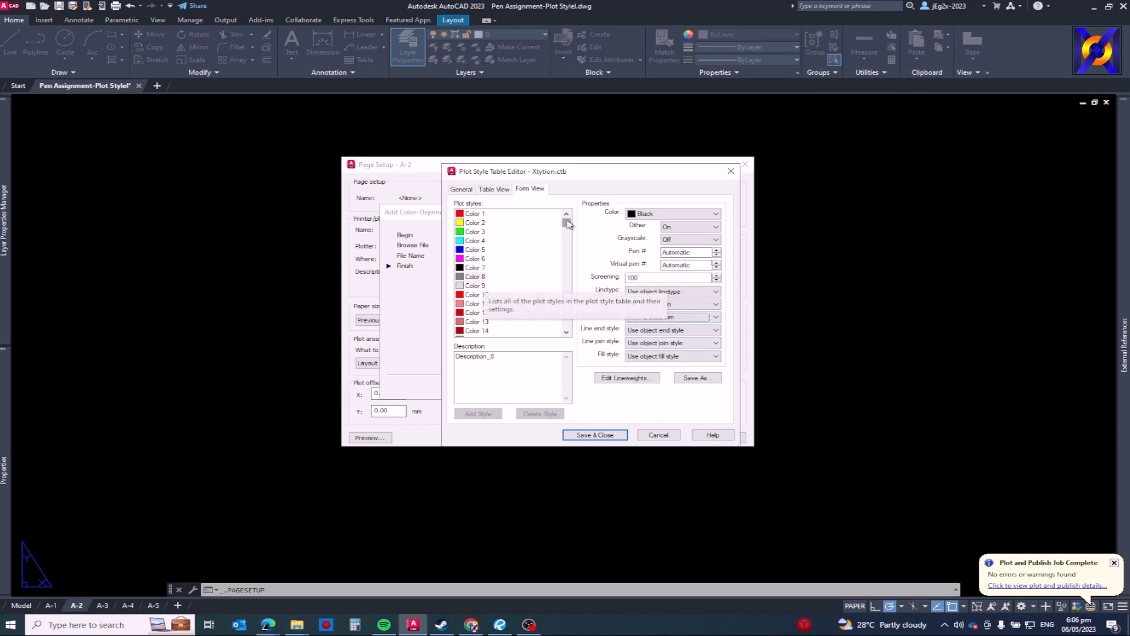
# Set lineweights for Color 250 (0.0000 mm), Color 10 (1.0000 mm) and Color 12 (1.2000 mm)
pyautogui.moveTo(568, 223); pyautogui.dragTo(566, 325)
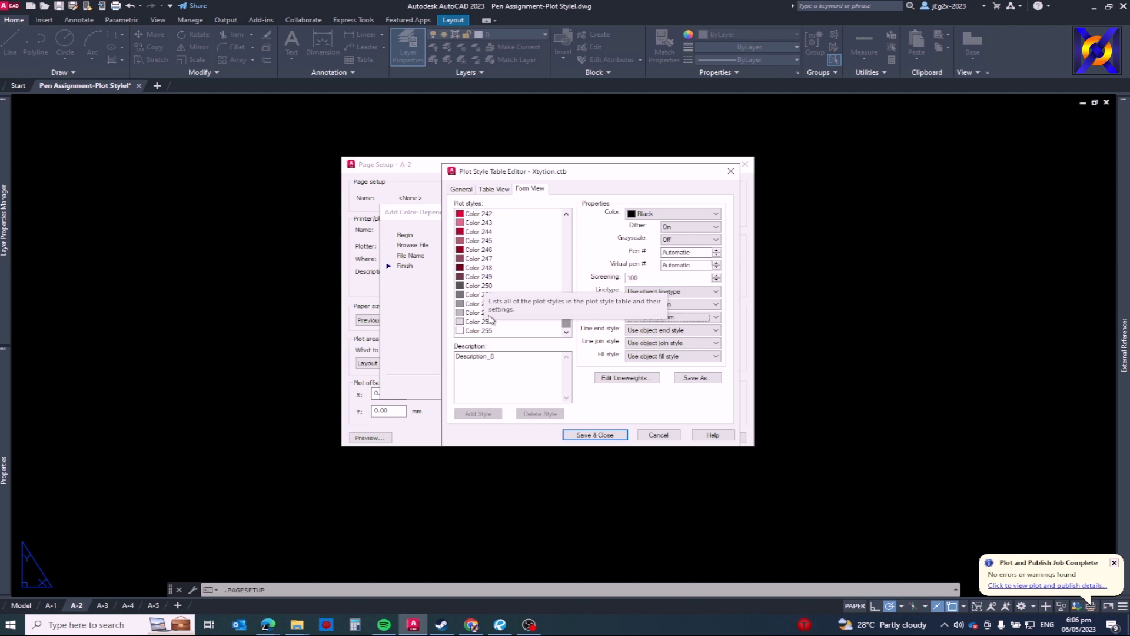
pyautogui.click(479, 287)
pyautogui.click(661, 322)
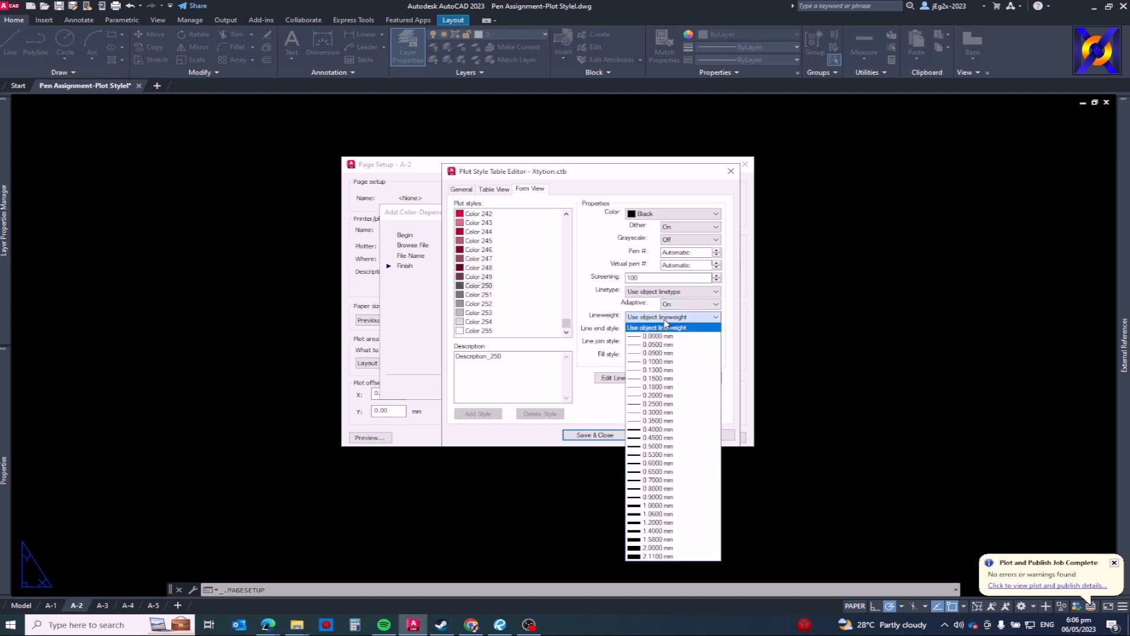
pyautogui.click(661, 335)
pyautogui.moveTo(567, 323); pyautogui.dragTo(559, 222)
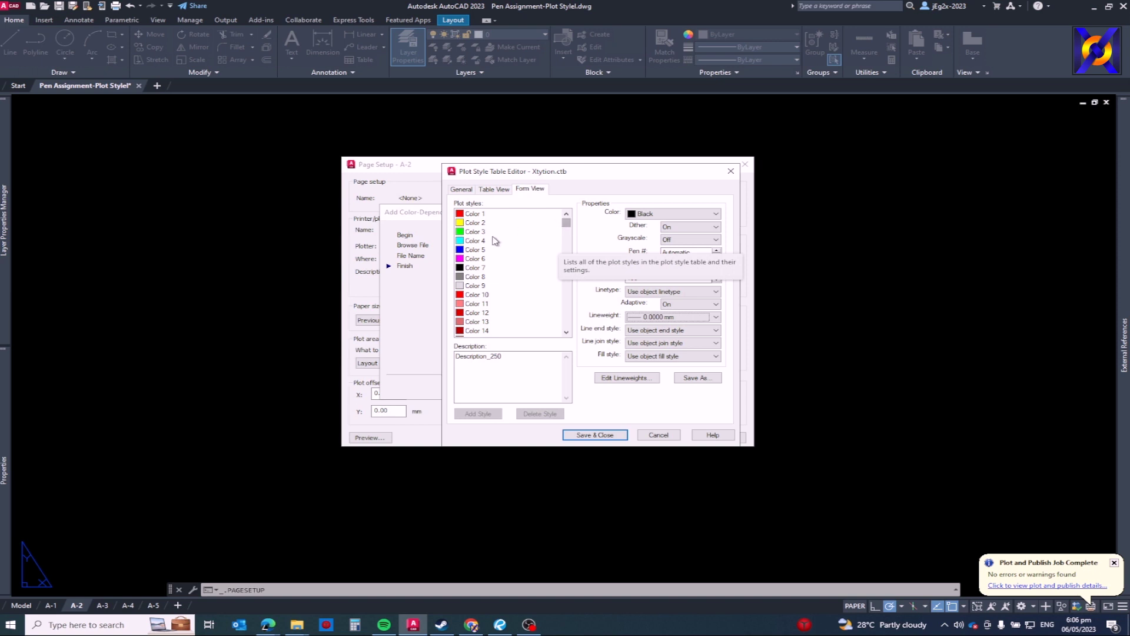
pyautogui.click(475, 294)
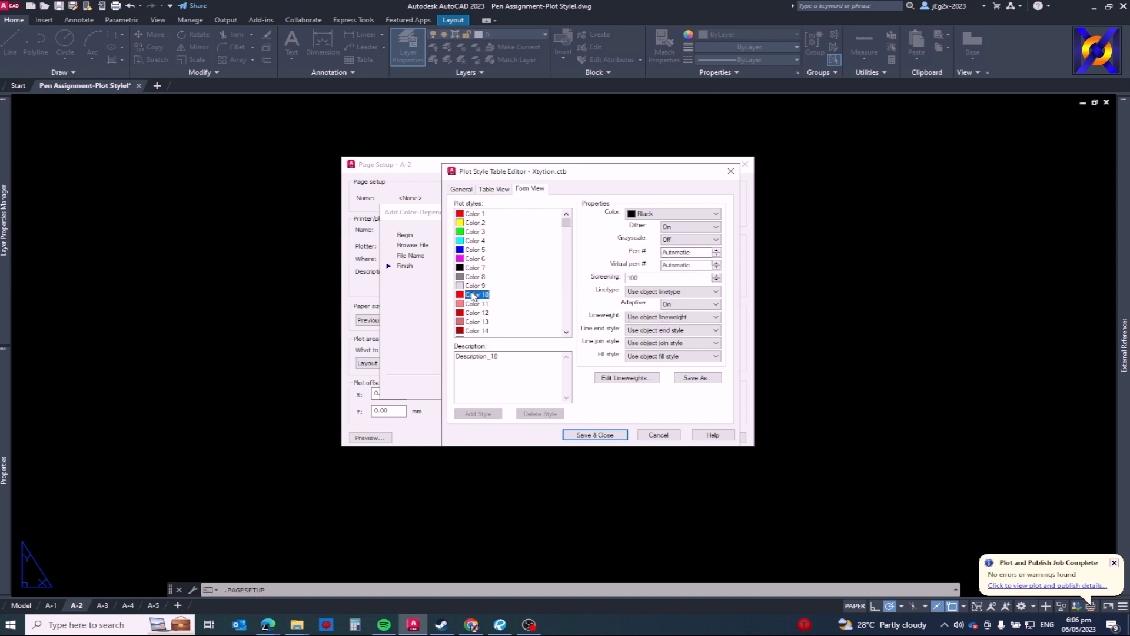
pyautogui.click(668, 317)
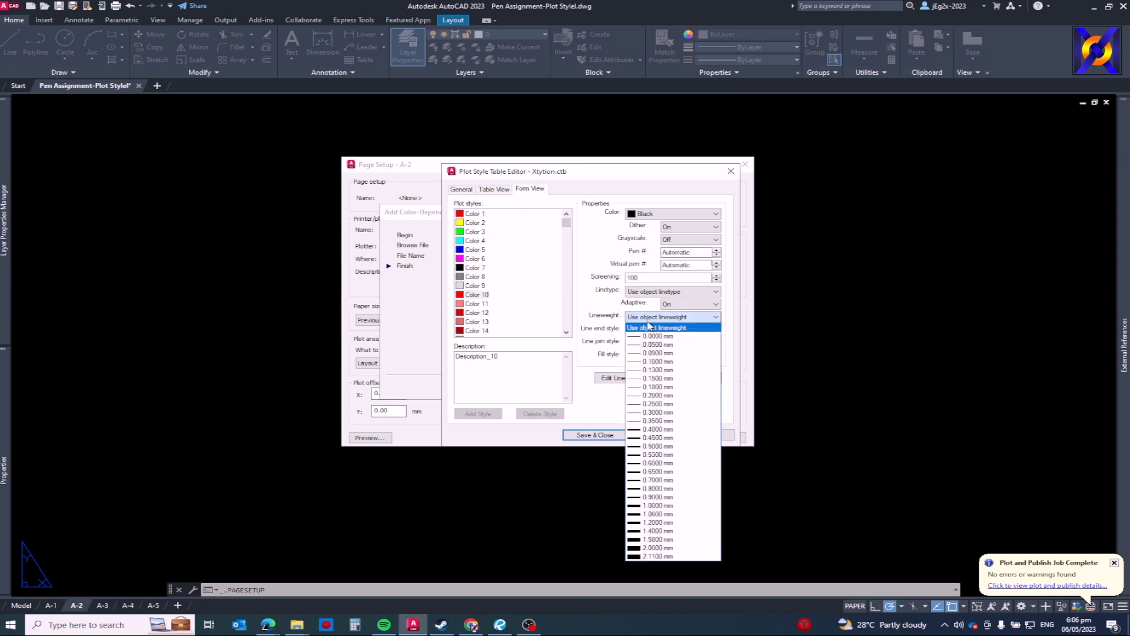
pyautogui.click(660, 505)
pyautogui.click(477, 313)
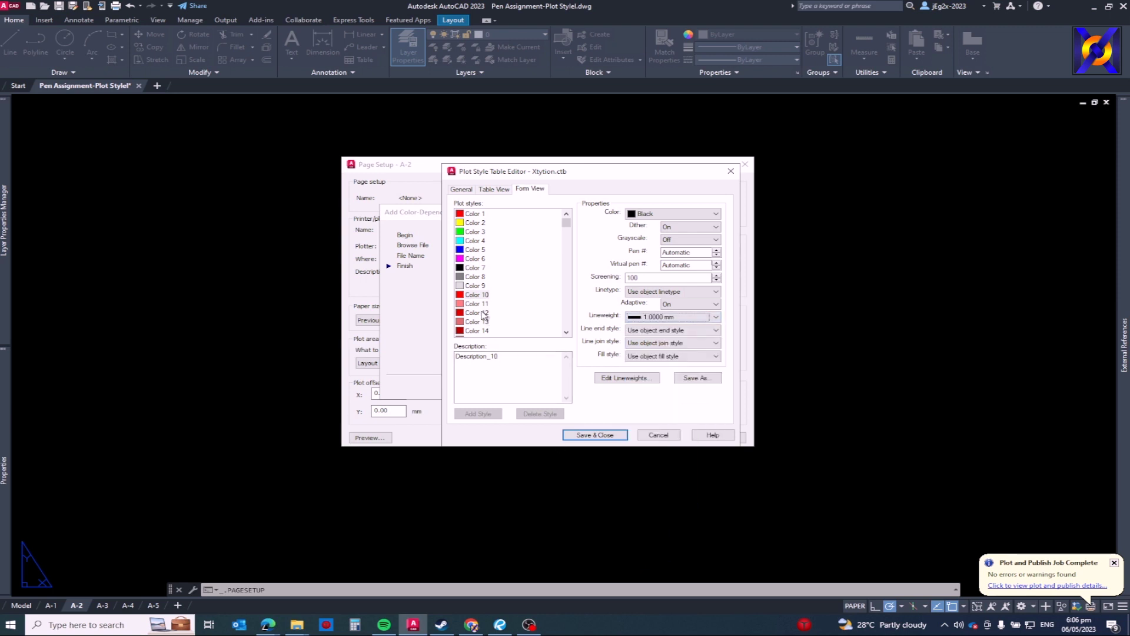
pyautogui.click(633, 318)
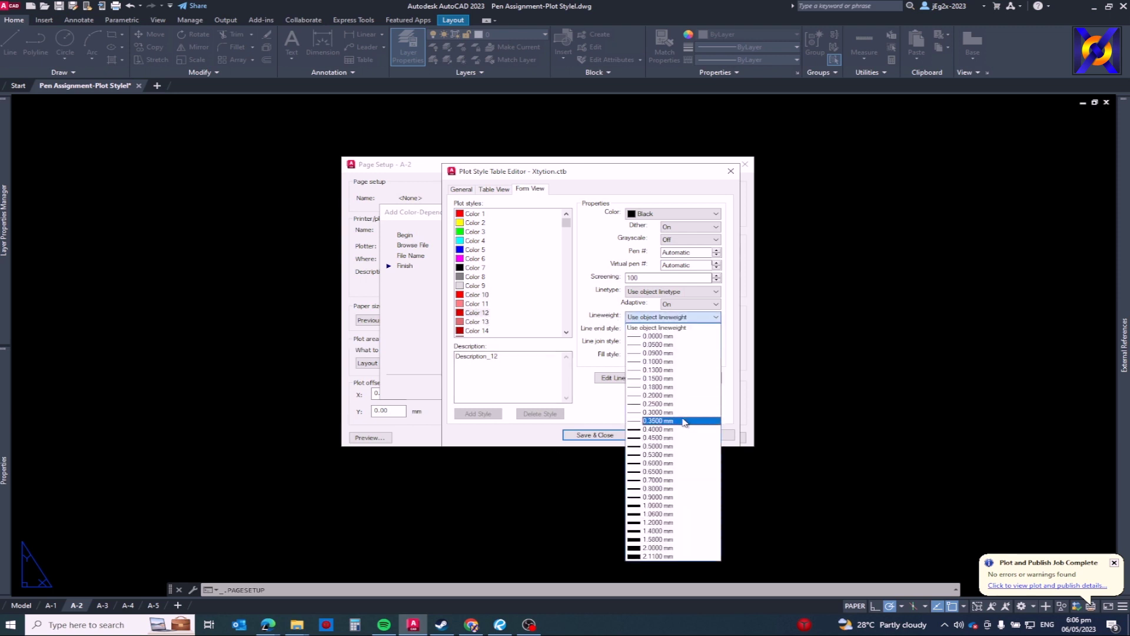
pyautogui.click(661, 522)
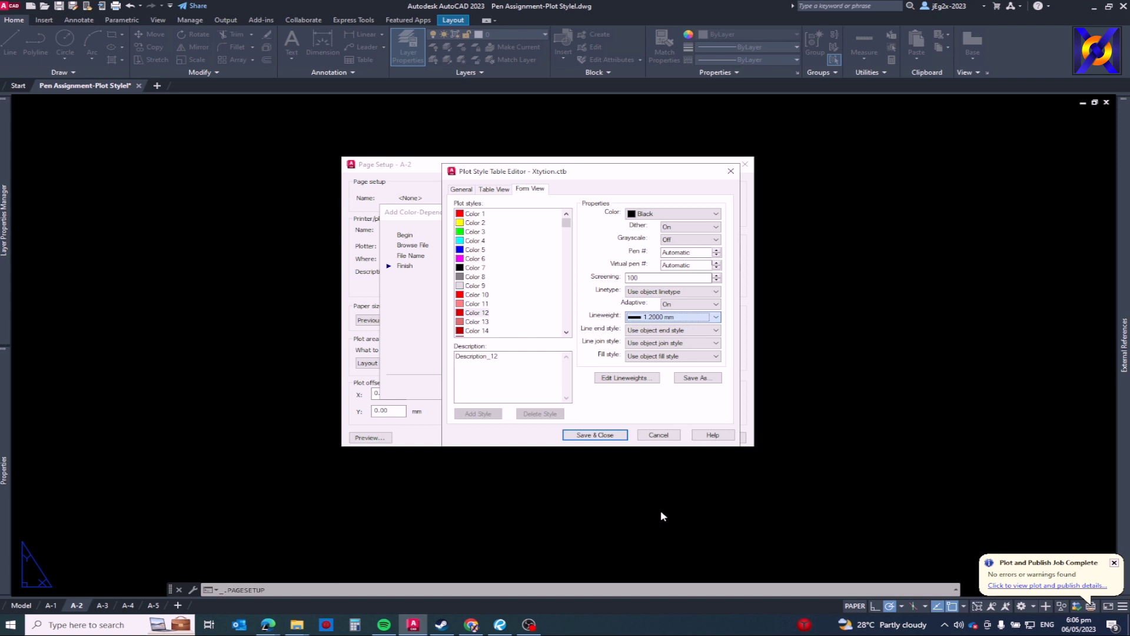
# Review the Color 10 and Color 12 lineweights, then save and close Xtytion.ctb
pyautogui.click(485, 295)
pyautogui.click(480, 313)
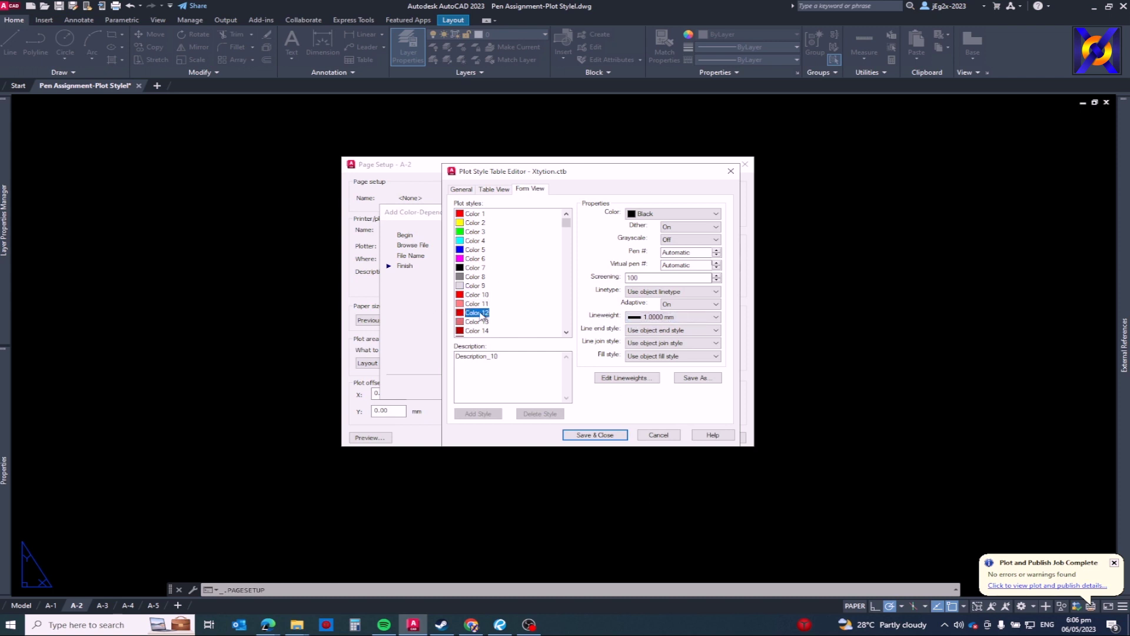
pyautogui.click(484, 296)
pyautogui.click(605, 436)
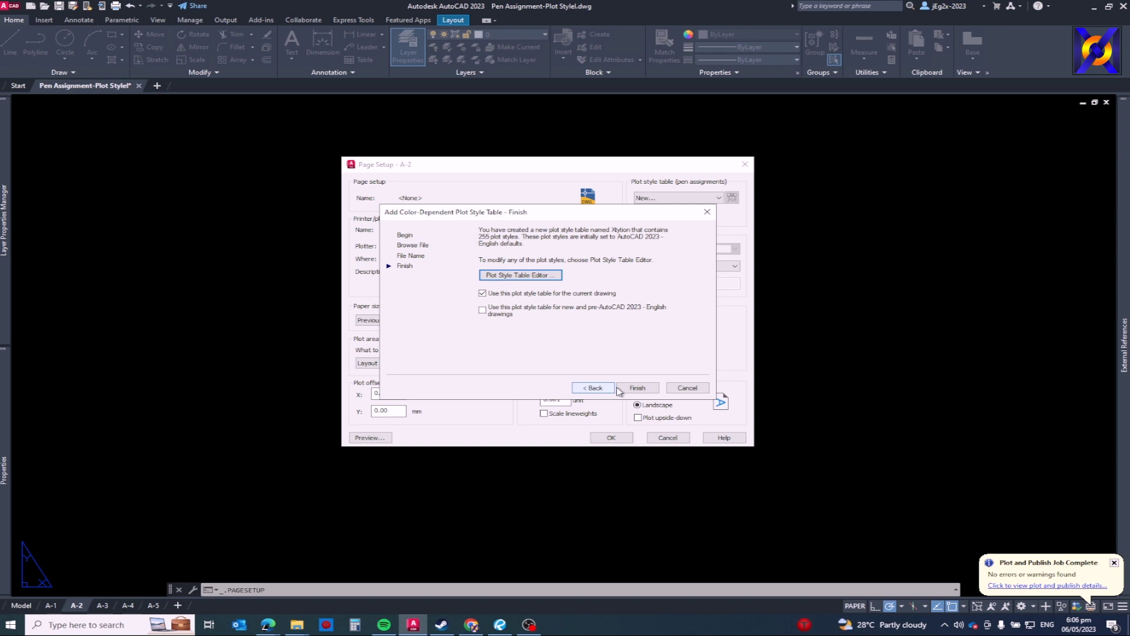
# Finish the wizard so A-2 uses Xtytion.ctb, then preview and pan the sheet
pyautogui.click(635, 389)
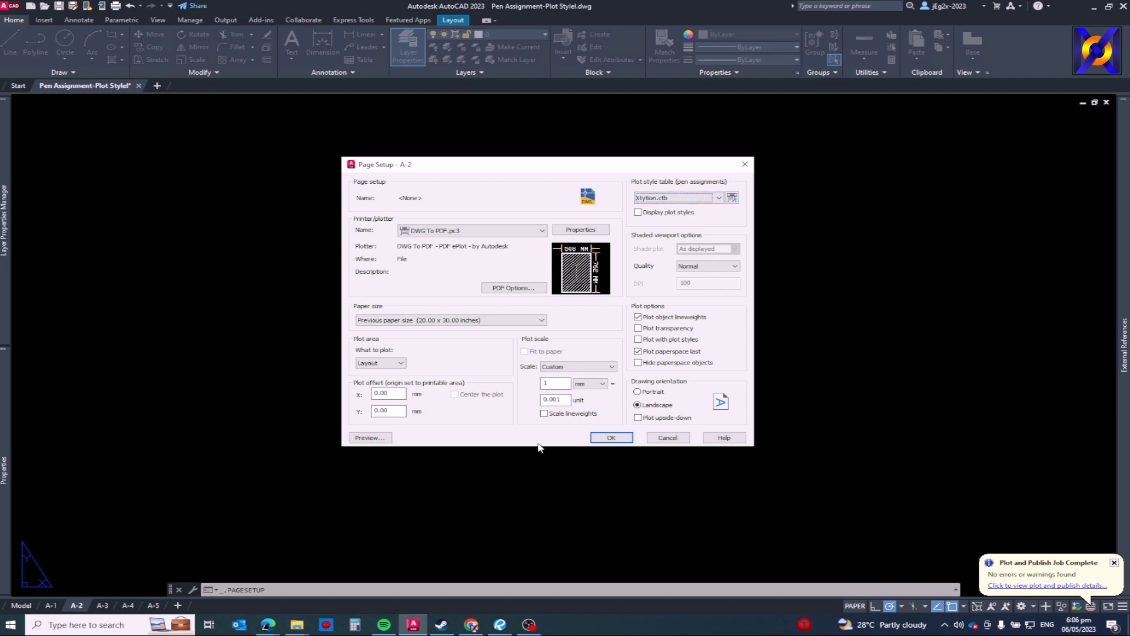
pyautogui.click(370, 437)
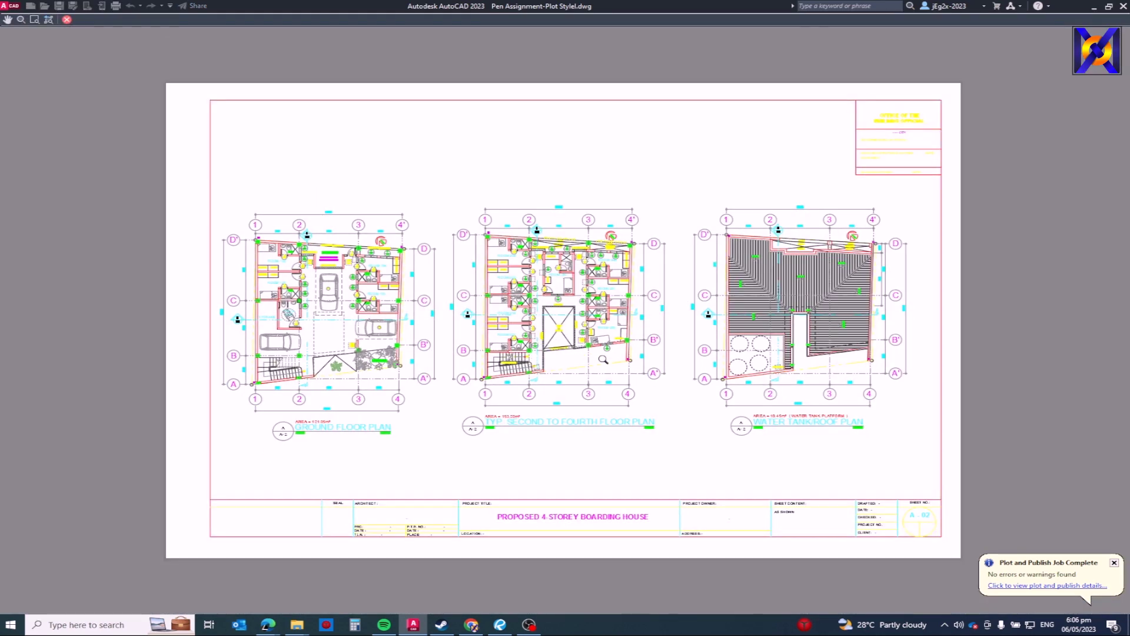
pyautogui.moveTo(603, 360); pyautogui.dragTo(630, 346, button='middle')
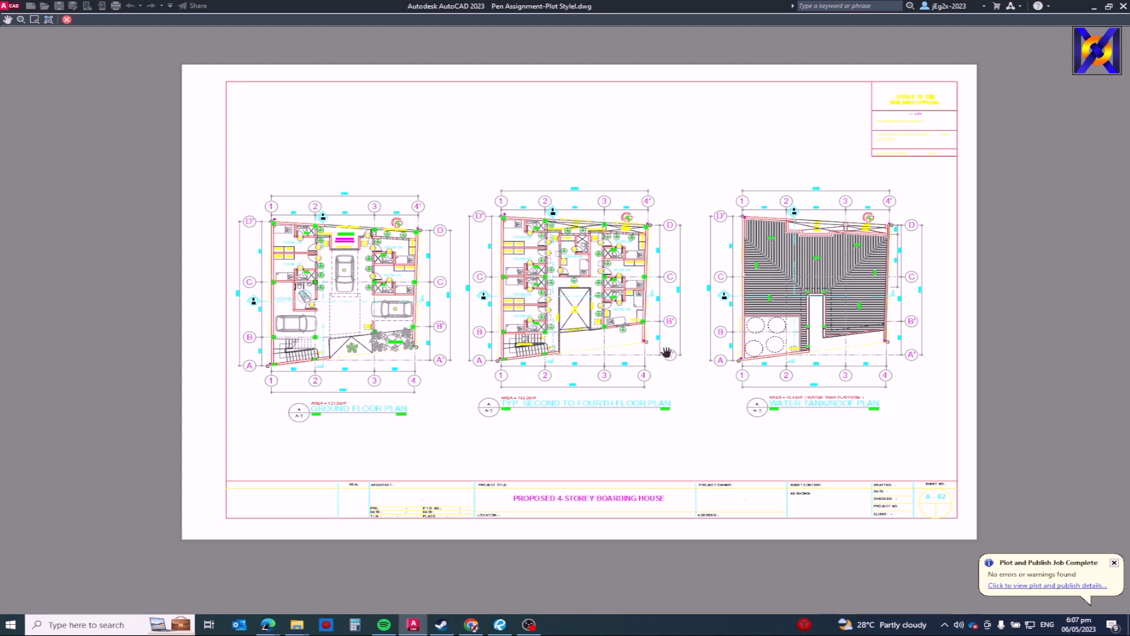
pyautogui.press('Escape')
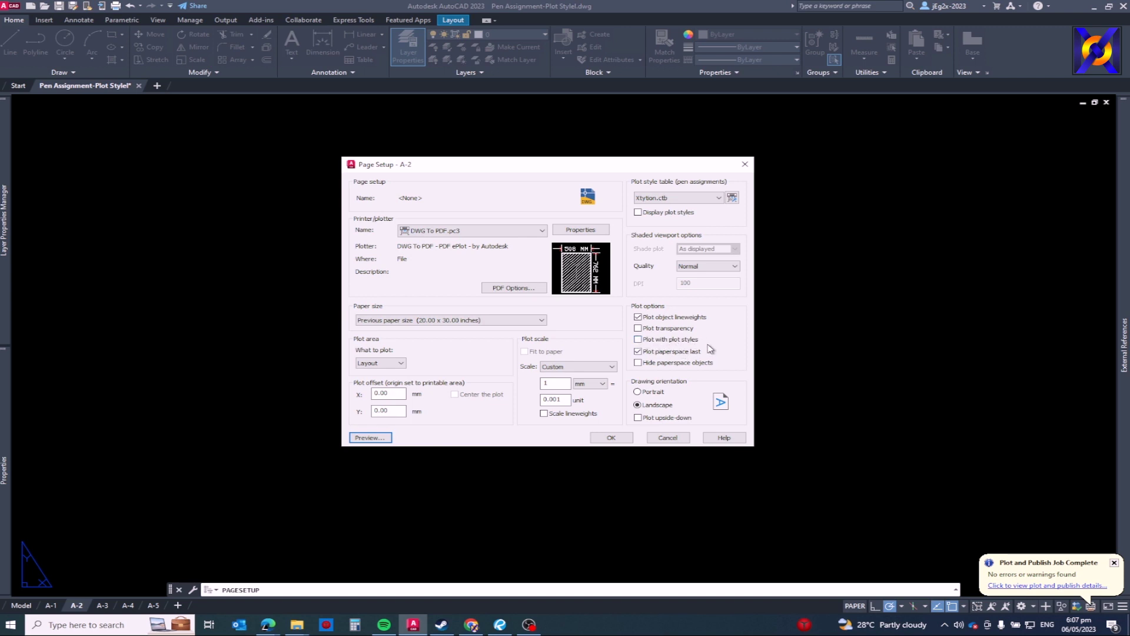
# Enable Plot with plot styles and preview the sheet, zooming in and out
pyautogui.click(639, 340)
pyautogui.click(369, 438)
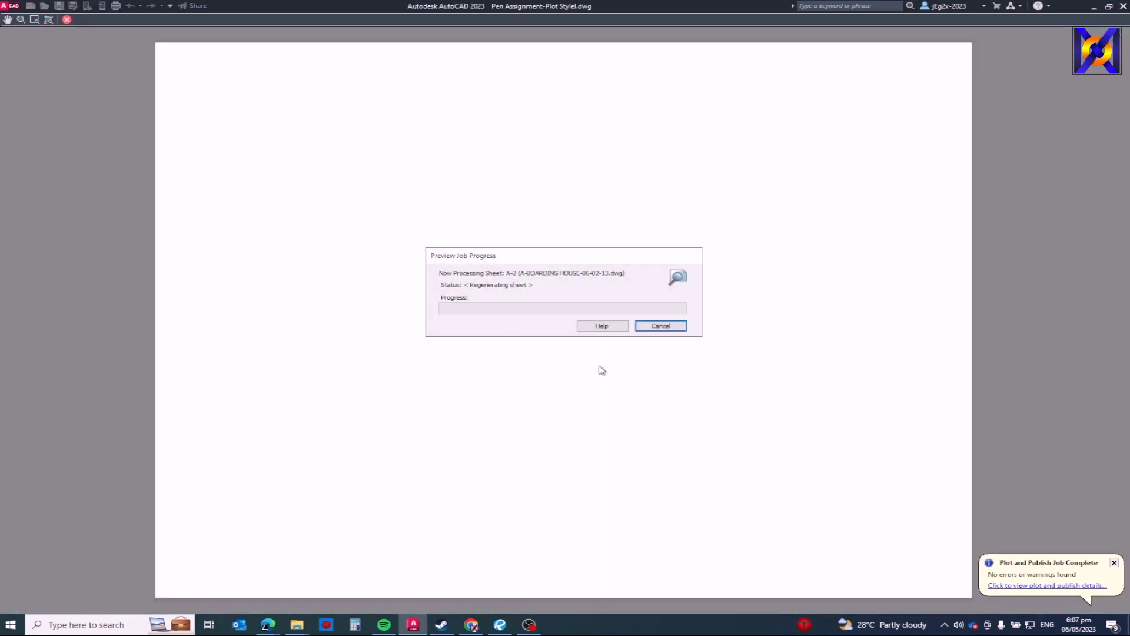
pyautogui.scroll(8, 598, 345)
pyautogui.scroll(-8, 616, 304)
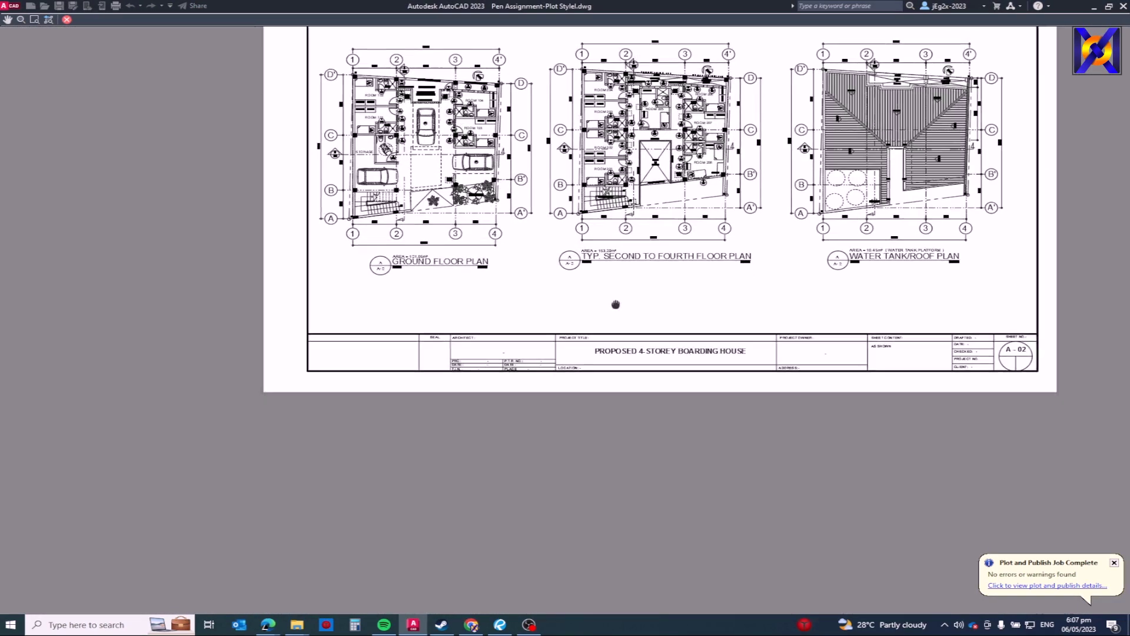
pyautogui.scroll(8, 616, 304)
pyautogui.scroll(-4, 412, 347)
pyautogui.scroll(4, 326, 344)
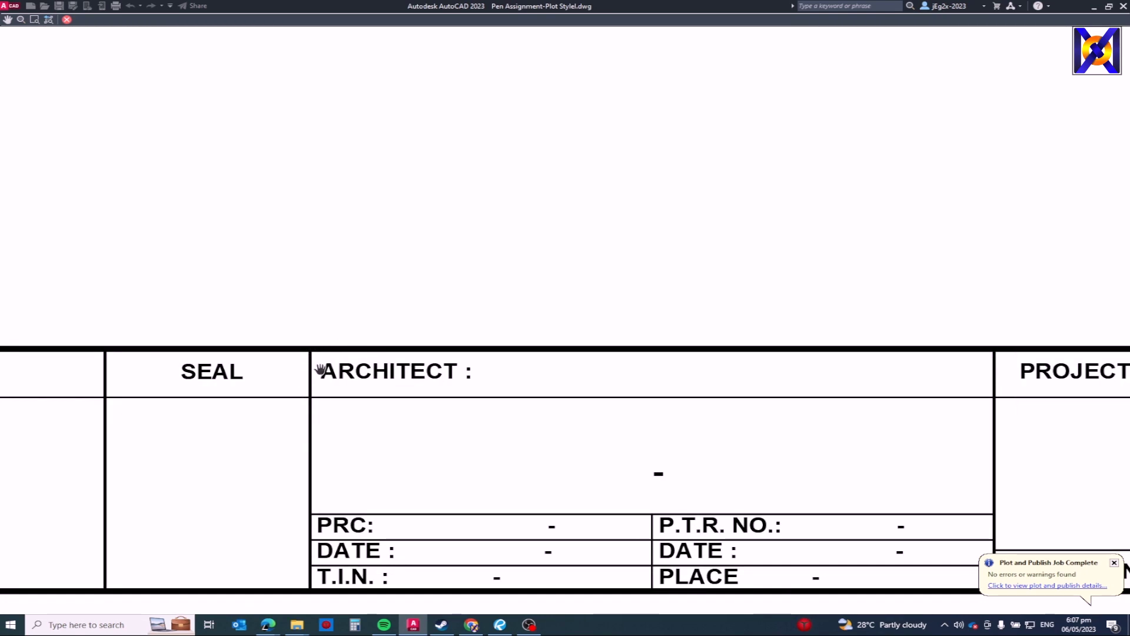
pyautogui.scroll(-10, 517, 360)
pyautogui.scroll(6, 490, 282)
pyautogui.scroll(5, 491, 281)
# Inspect the Pump Area, floor plan and upper-floor and roof plans in the preview, then exit
pyautogui.moveTo(504, 307); pyautogui.dragTo(681, 396)
pyautogui.moveTo(535, 323); pyautogui.dragTo(836, 323)
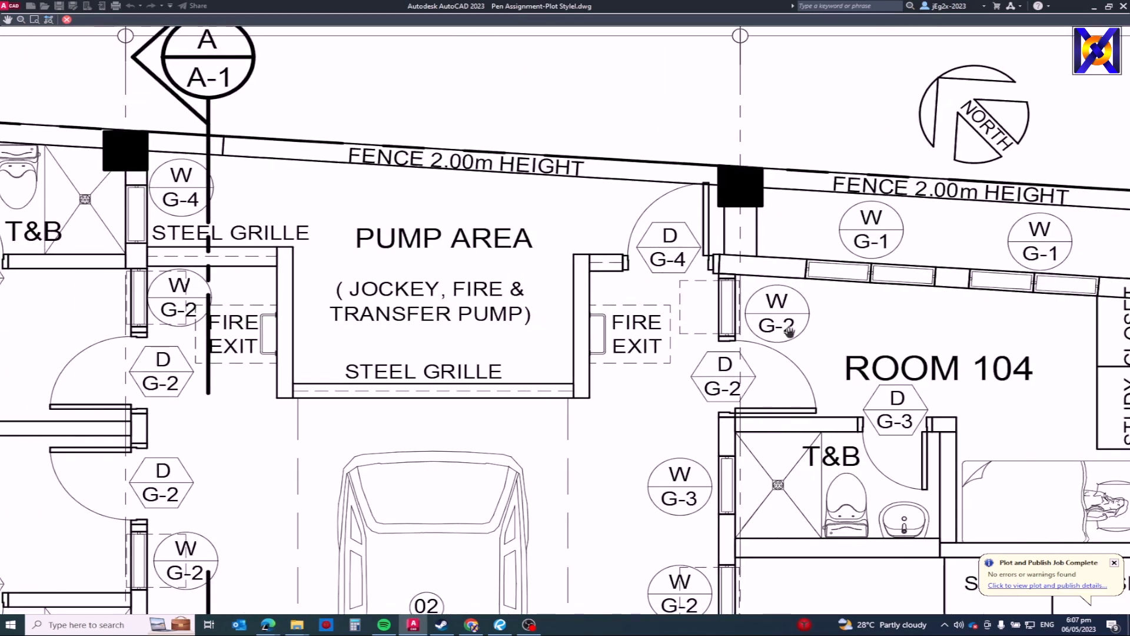
pyautogui.scroll(-5, 553, 341)
pyautogui.moveTo(555, 472); pyautogui.dragTo(349, 385)
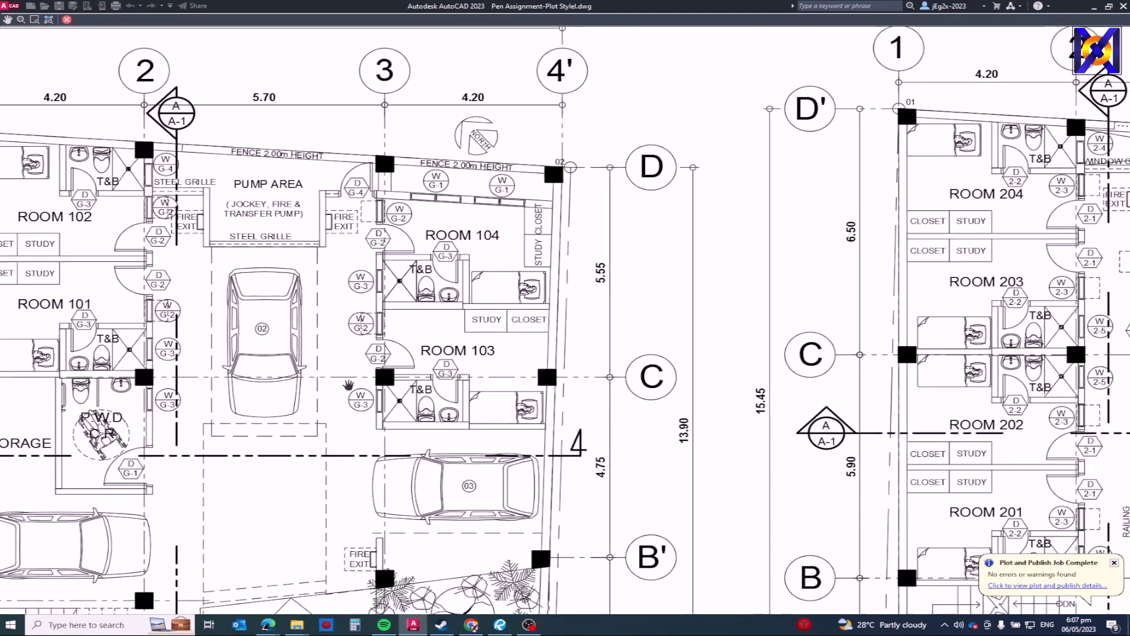
pyautogui.scroll(-4, 348, 385)
pyautogui.moveTo(594, 344); pyautogui.dragTo(392, 347)
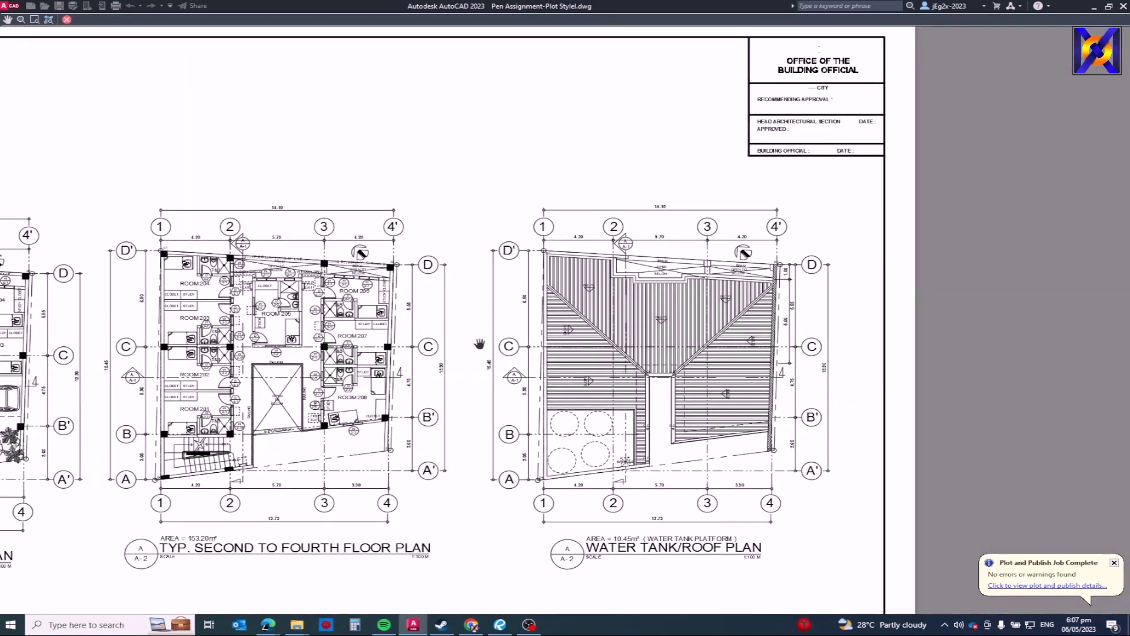
pyautogui.press('Escape')
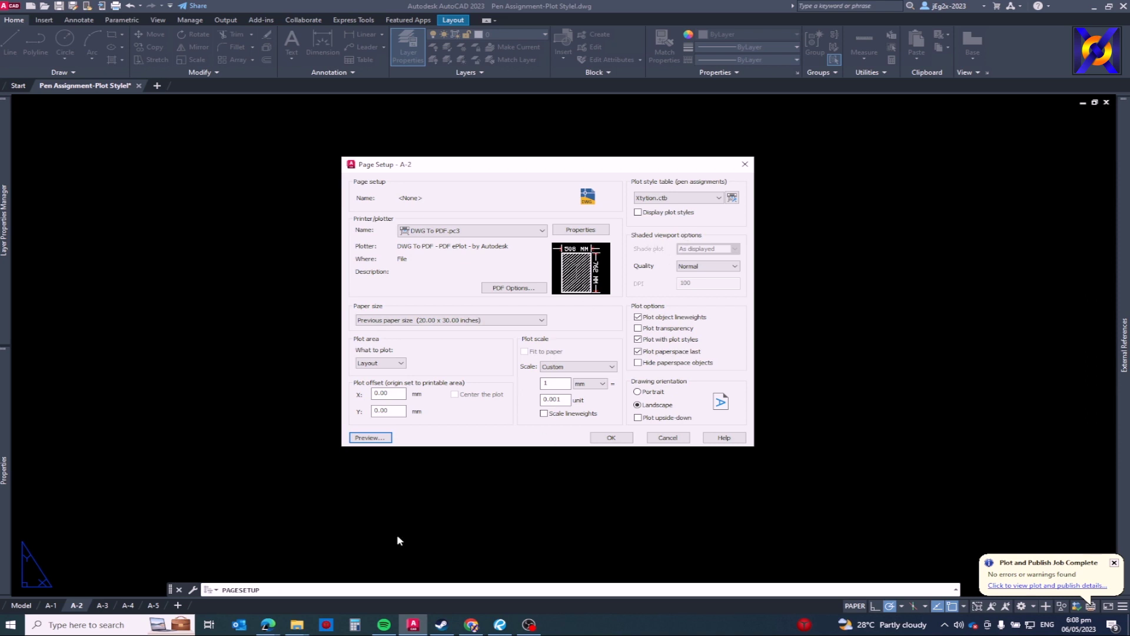
# Bring up the Pen folder window and check the plot style list, keeping Xtytion.ctb
pyautogui.moveTo(300, 623)
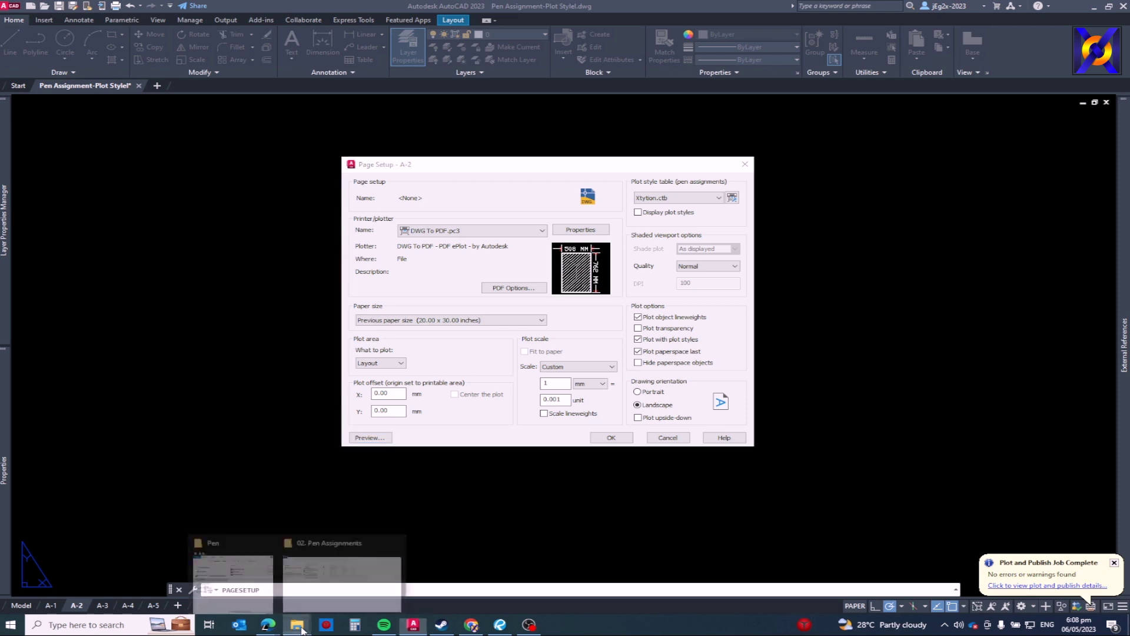
pyautogui.click(233, 568)
pyautogui.moveTo(234, 265); pyautogui.dragTo(117, 218)
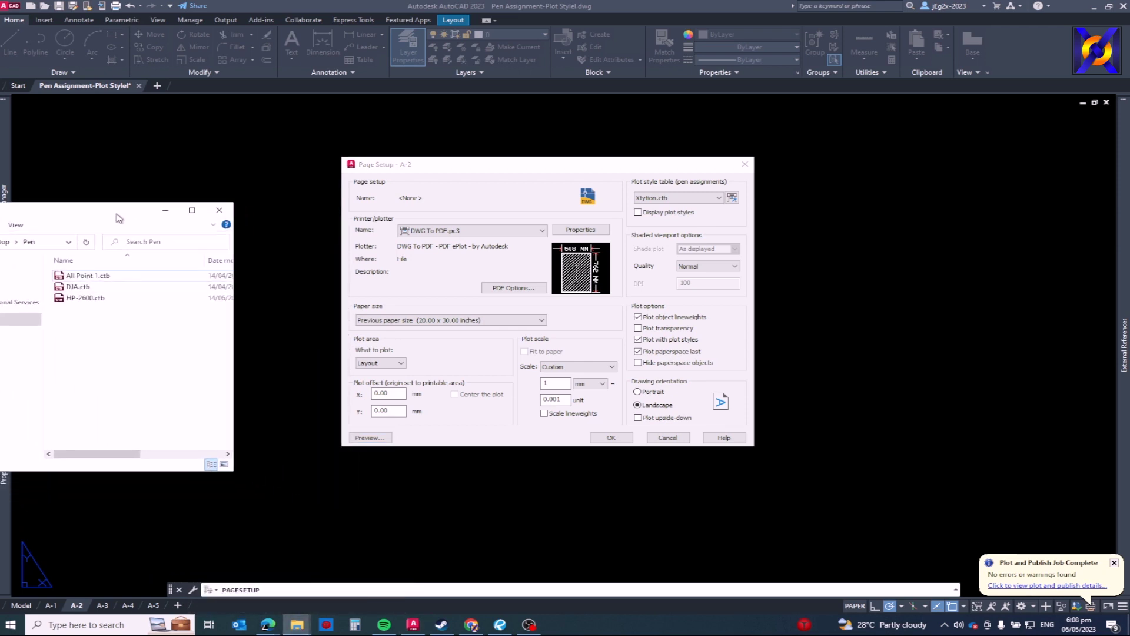
pyautogui.click(732, 197)
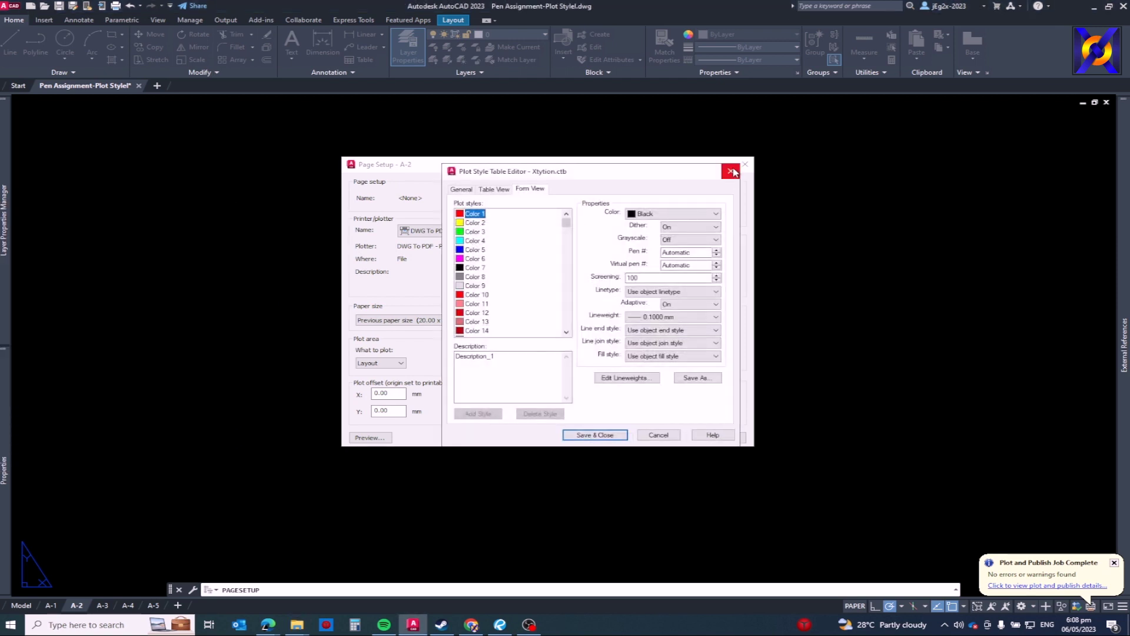
pyautogui.click(733, 167)
pyautogui.click(691, 199)
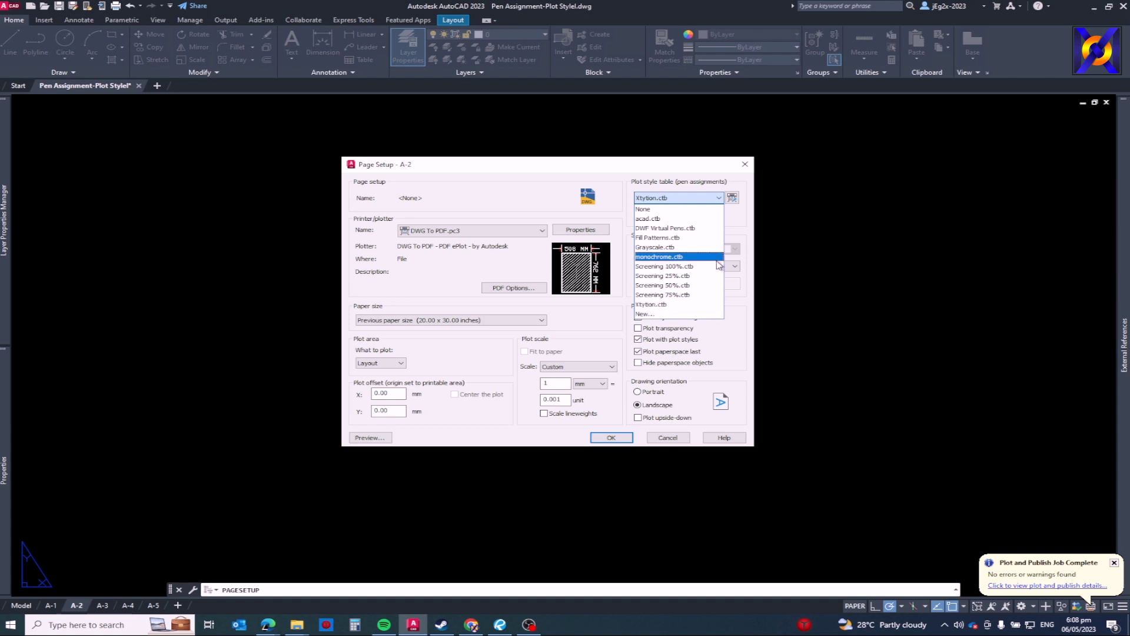
pyautogui.click(710, 178)
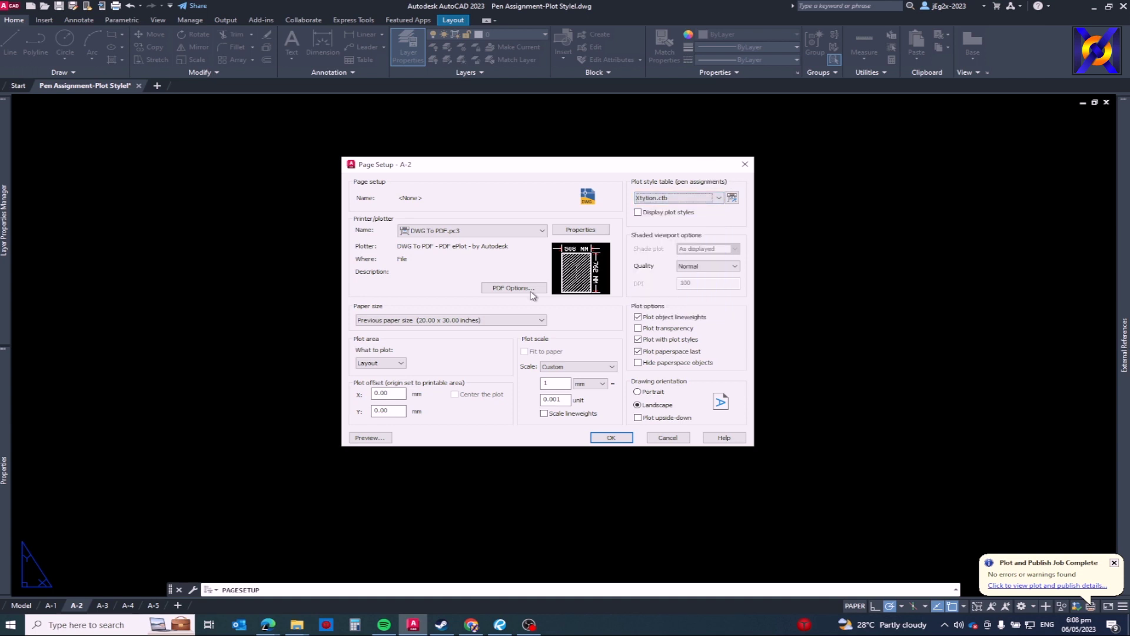
# Cut the three .ctb files from the Pen folder and reopen Xtytion.ctb in the editor
pyautogui.click(297, 624)
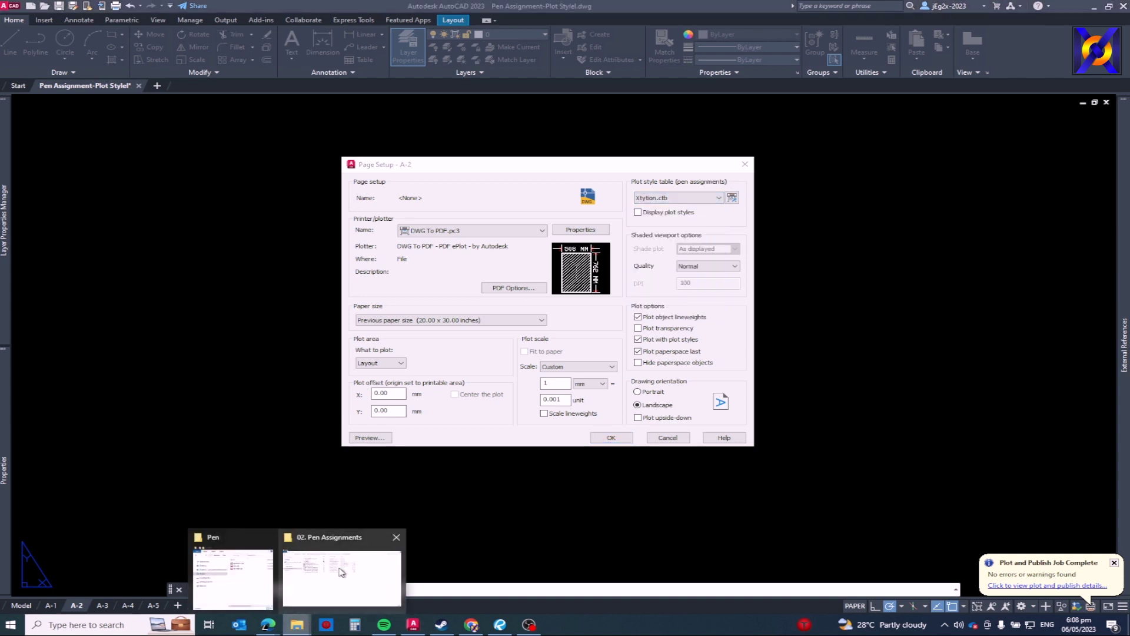
pyautogui.click(232, 576)
pyautogui.moveTo(135, 340); pyautogui.dragTo(106, 288)
pyautogui.hotkey('ctrl', 'x')
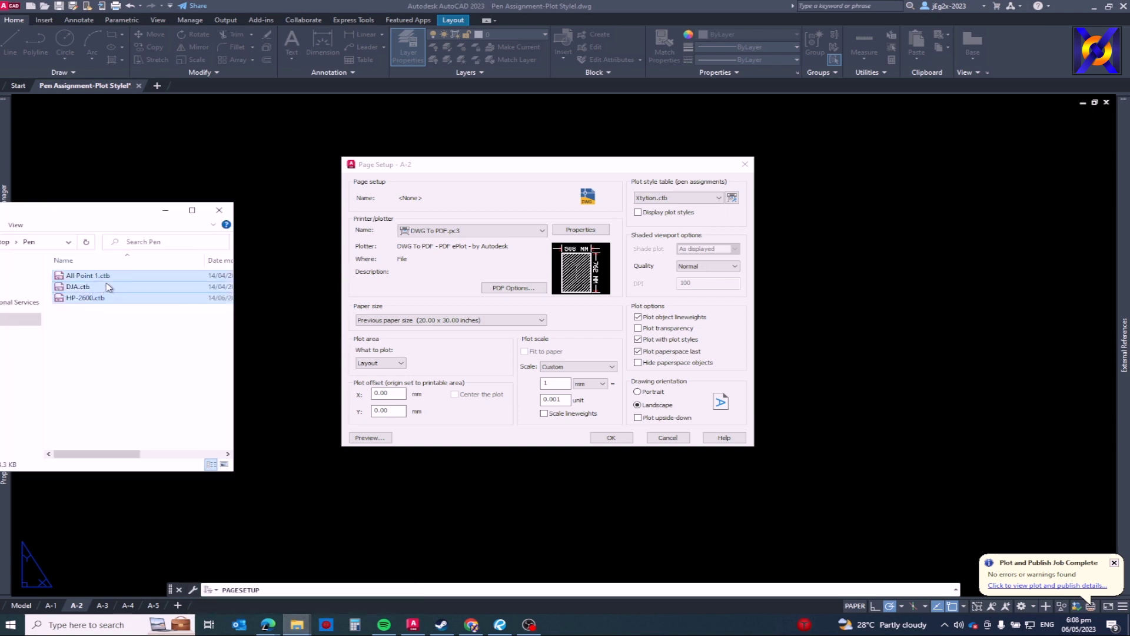
pyautogui.click(732, 197)
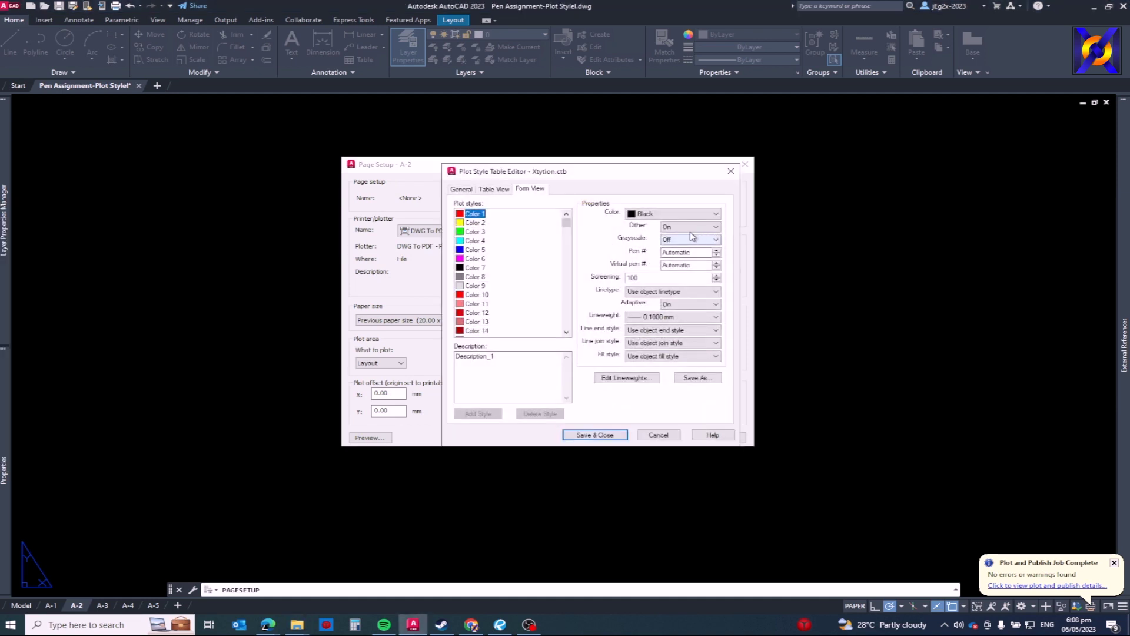
# Paste All Point 1.ctb, DJA.ctb and HP-2600.ctb into AutoCAD's Plot Styles folder
pyautogui.click(699, 383)
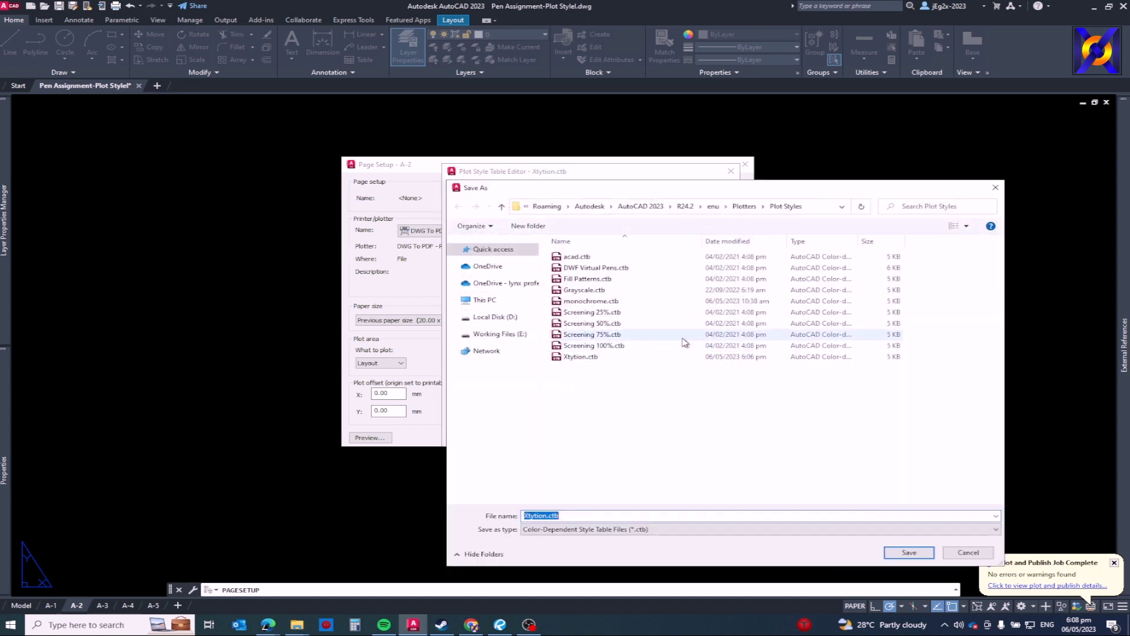
pyautogui.rightClick(645, 409)
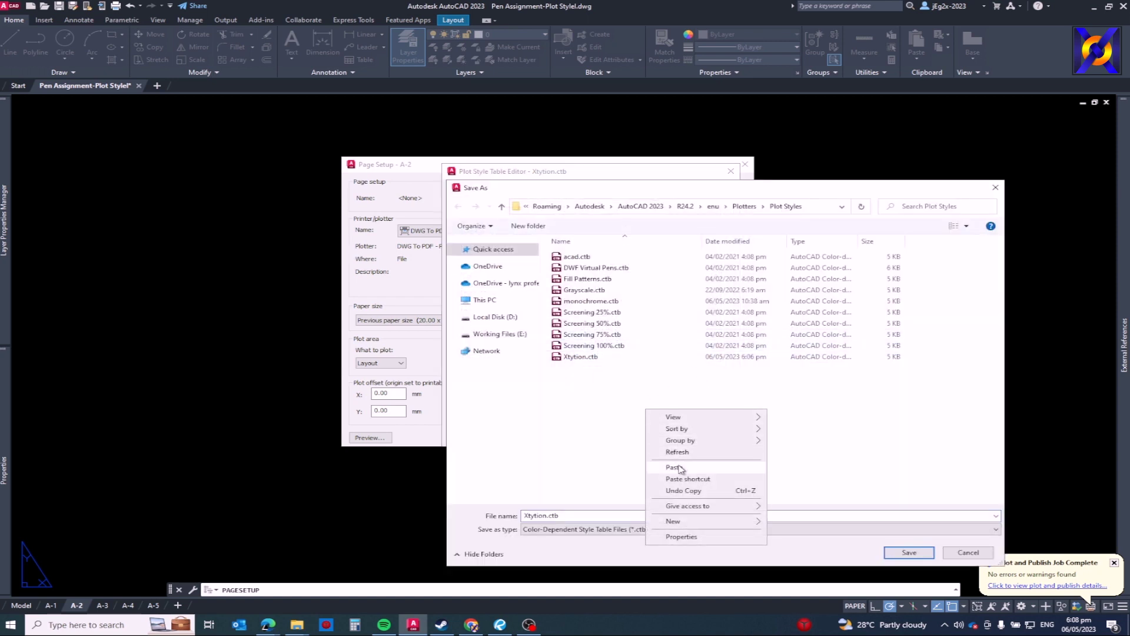
pyautogui.click(673, 467)
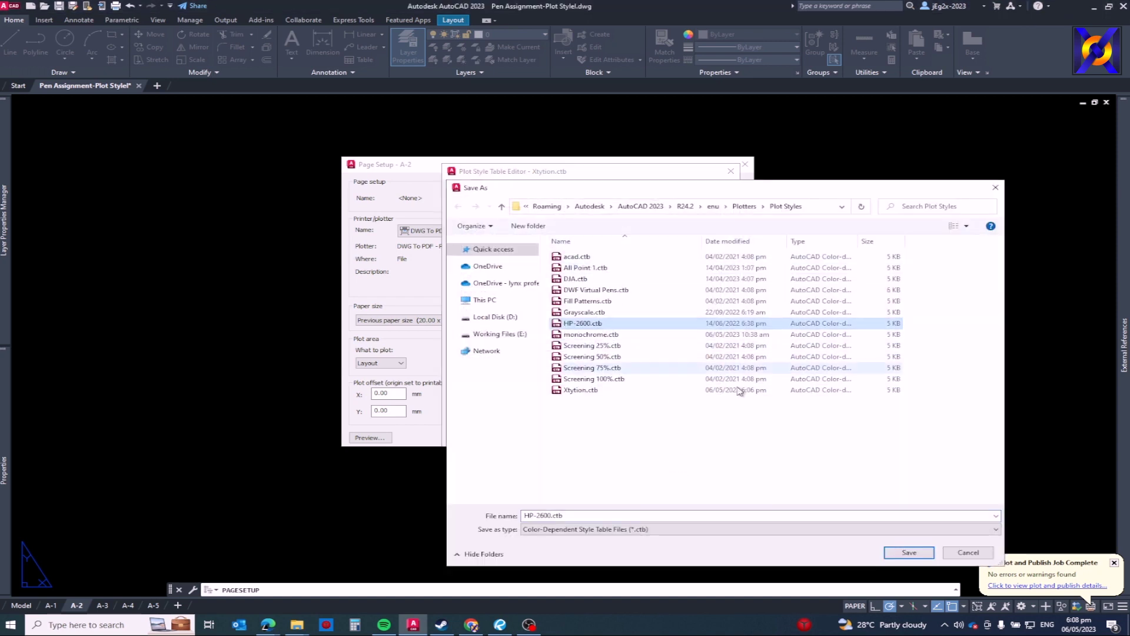
# Close the editor without saving and check the plot style list, keeping Xtytion.ctb selected
pyautogui.click(968, 553)
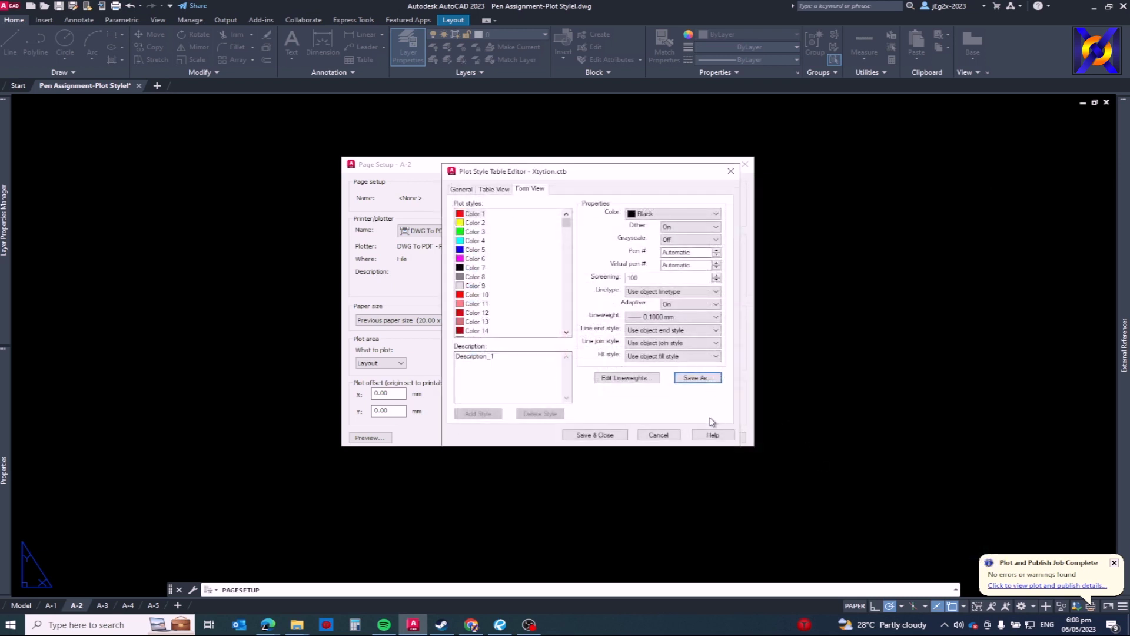
pyautogui.click(658, 434)
pyautogui.click(665, 199)
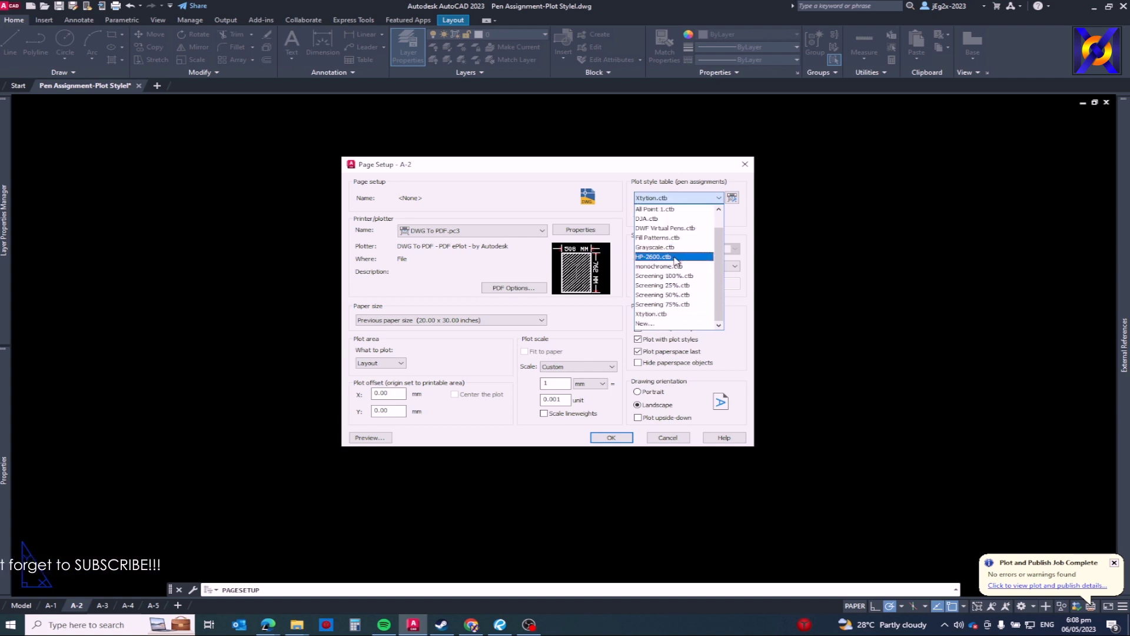
pyautogui.click(633, 187)
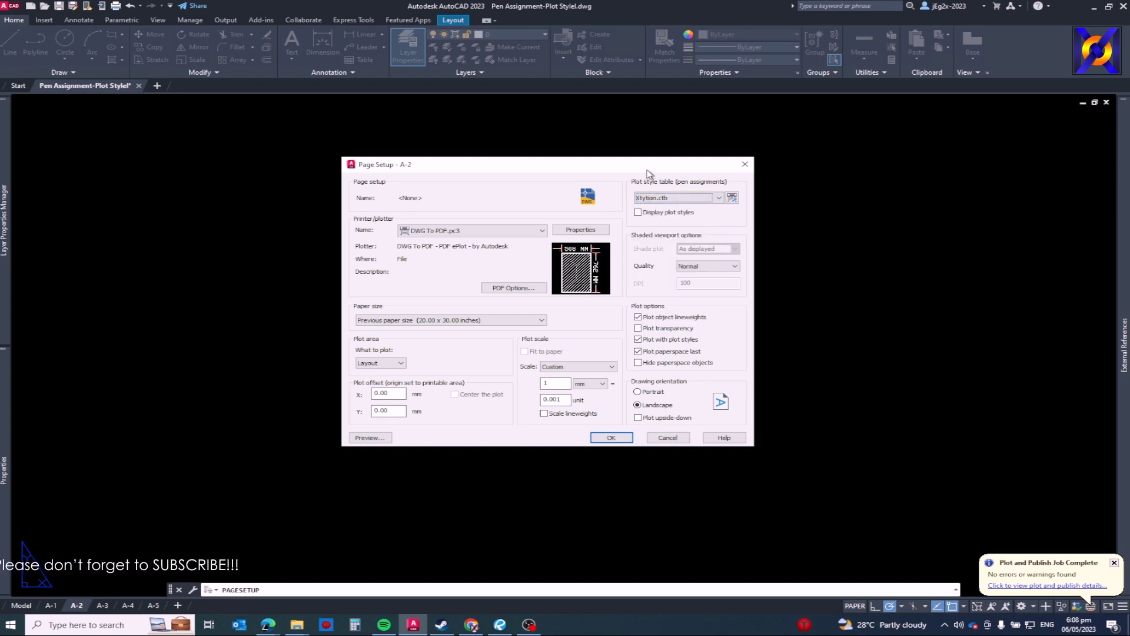